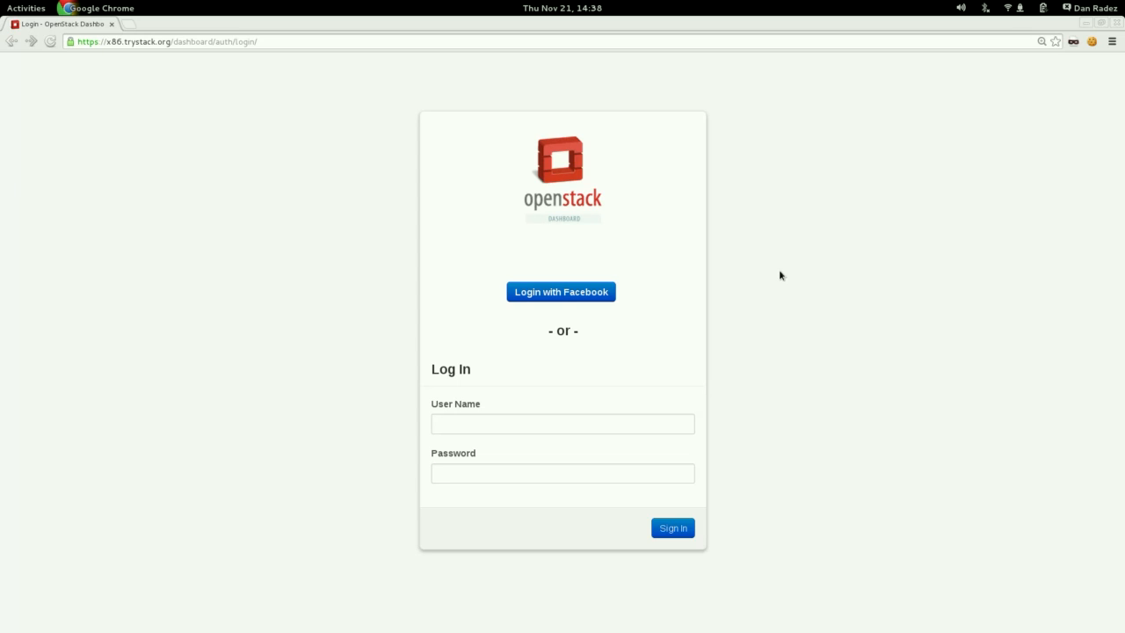
Log in to the dashboard with Facebook and start a new network named internal.
left_click(553, 295)
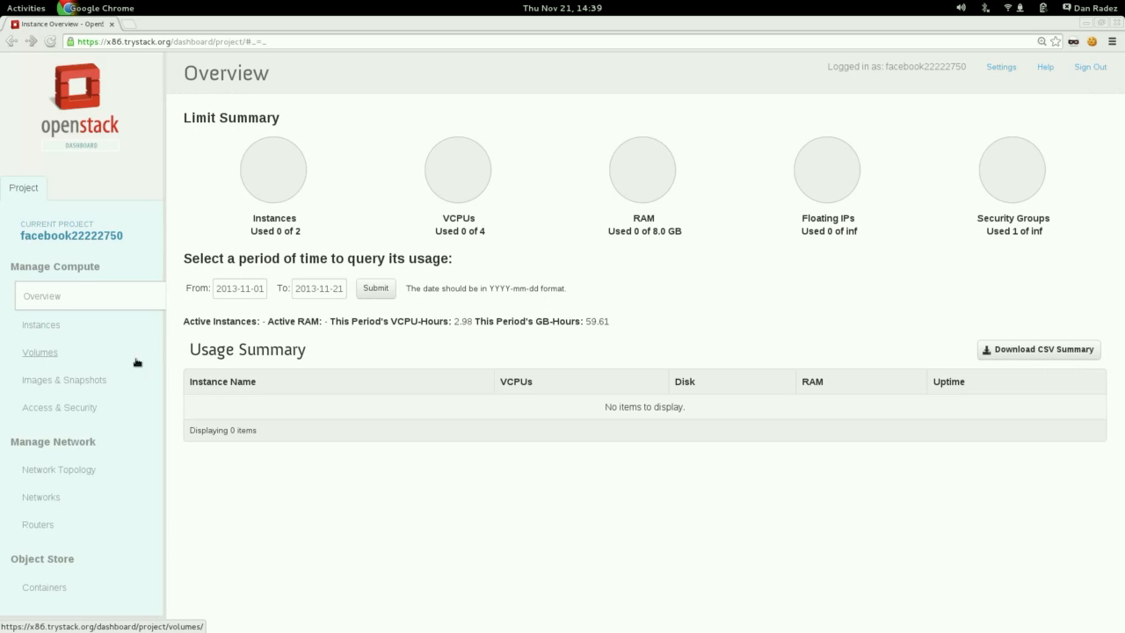
left_click(37, 498)
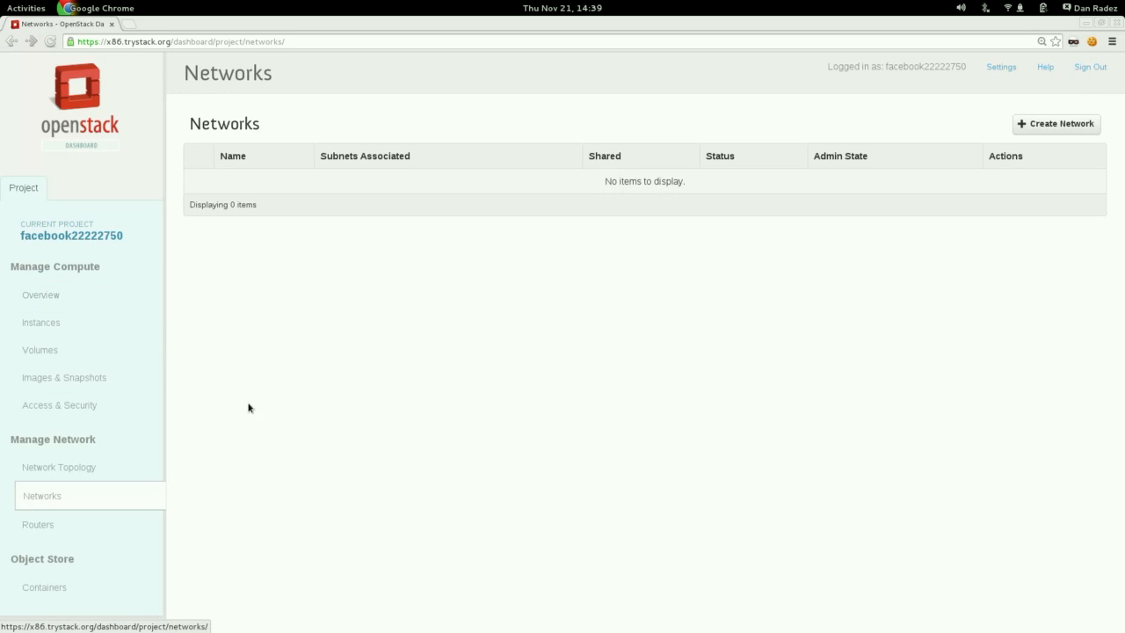
left_click(1068, 126)
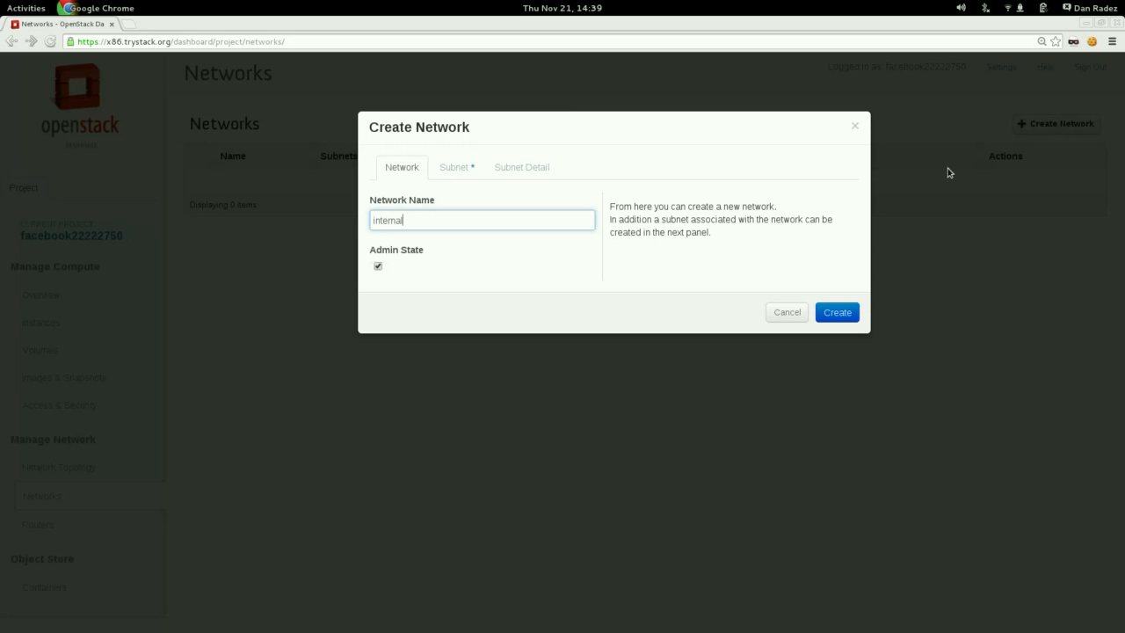
Give the new network a subnet with address 192.168.37.0/24 and DNS name server 8.8.8.8, and create it.
left_click(454, 169)
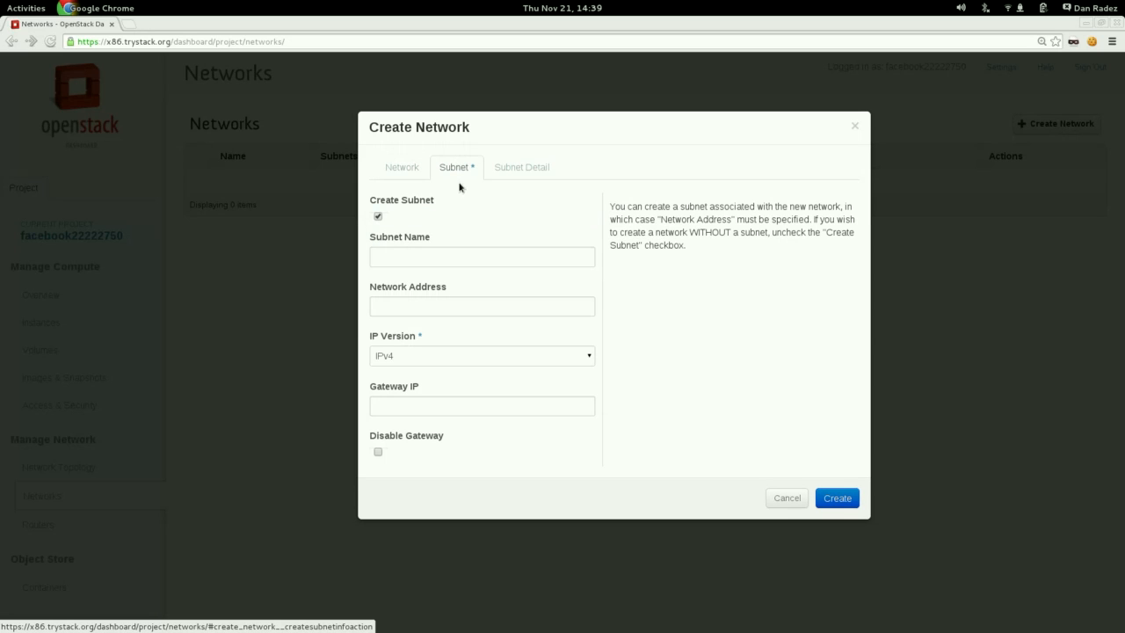
left_click(484, 308)
type("192.168.37.0/24")
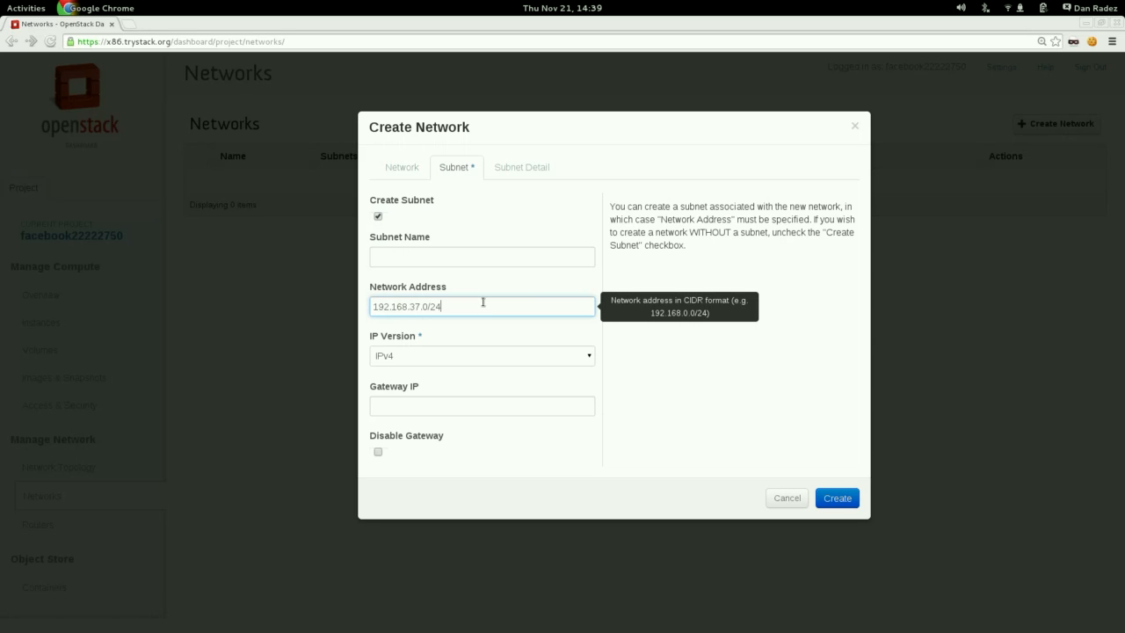
left_click(528, 167)
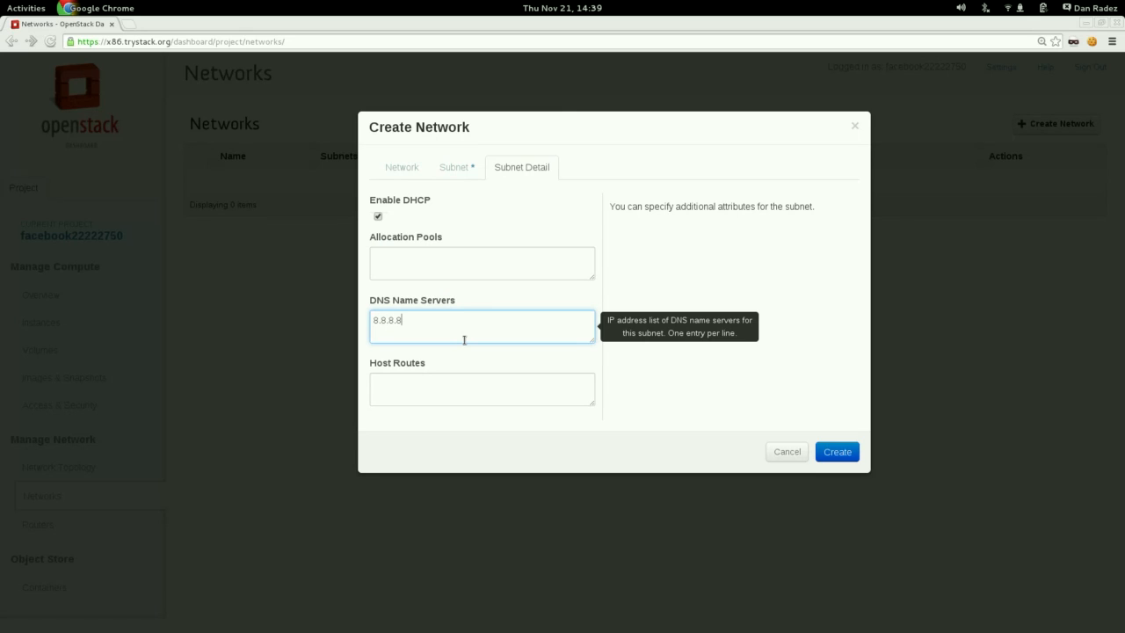
left_click(842, 458)
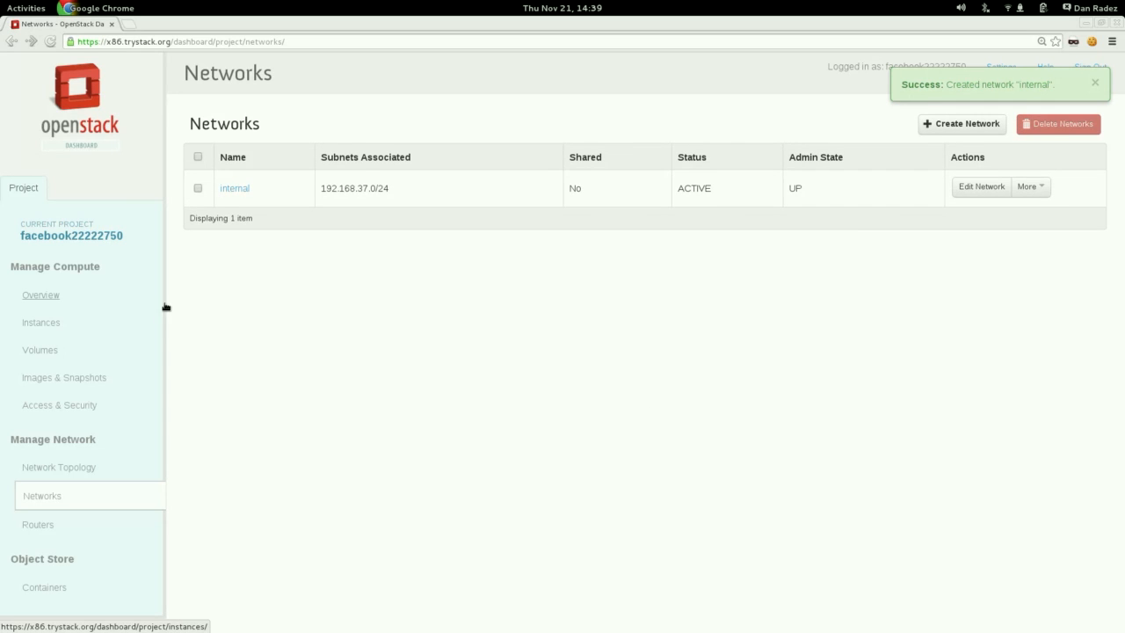
Start launching an instance named Fedora 19 with flavor m1.small, booting from the image Fedora 19 x86_64.
left_click(58, 324)
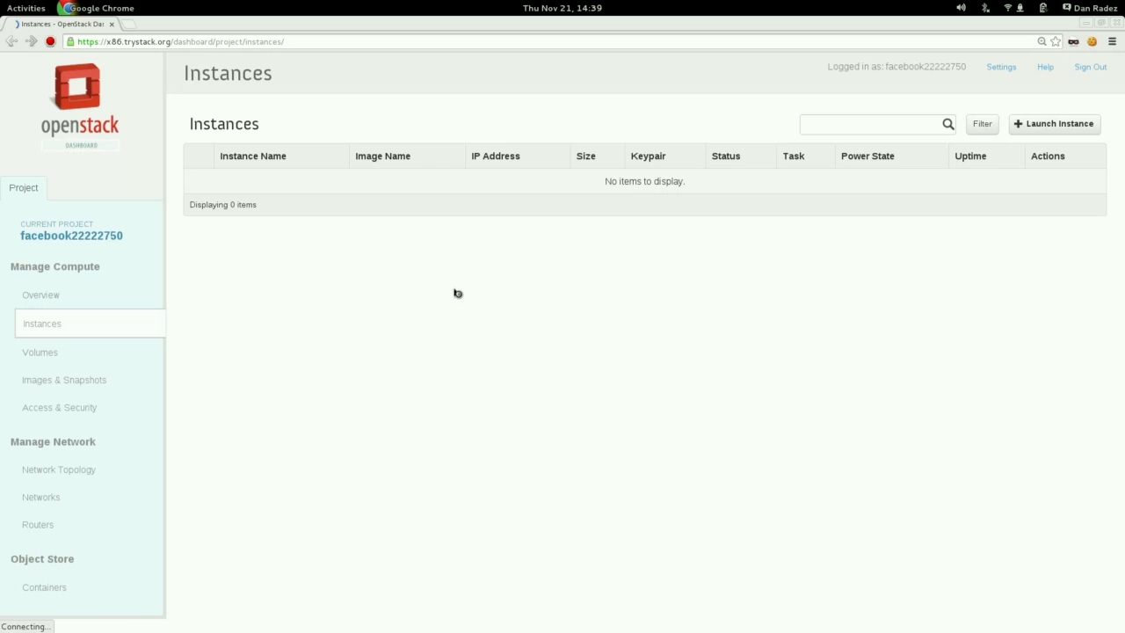
left_click(1053, 127)
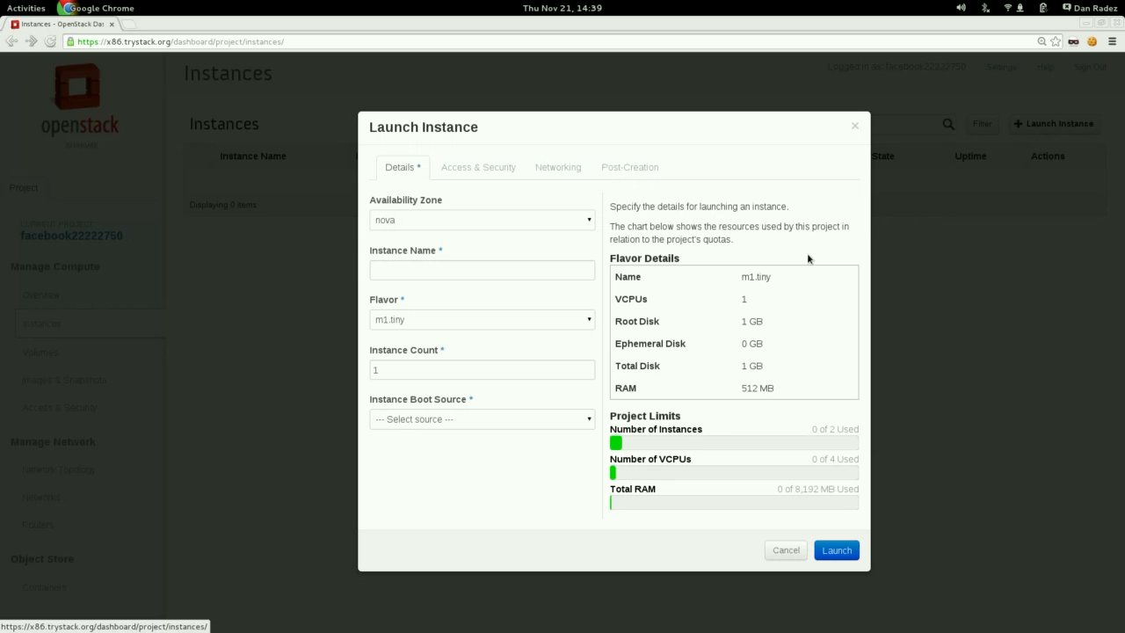
left_click(483, 273)
type("F")
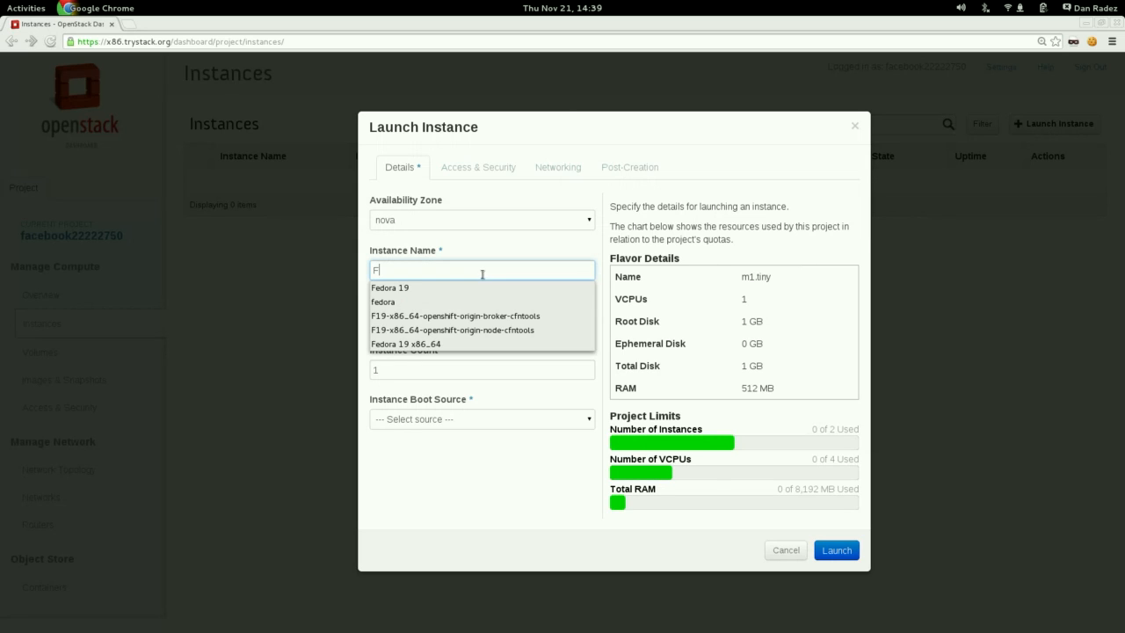
left_click(471, 284)
left_click(455, 320)
left_click(450, 343)
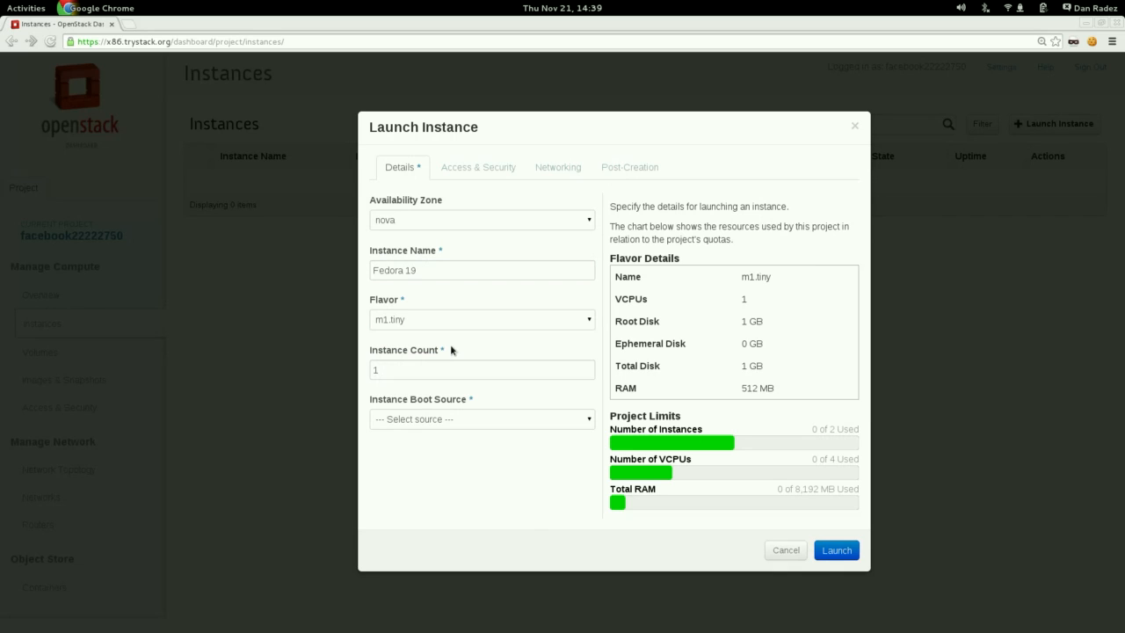
left_click(430, 419)
left_click(429, 445)
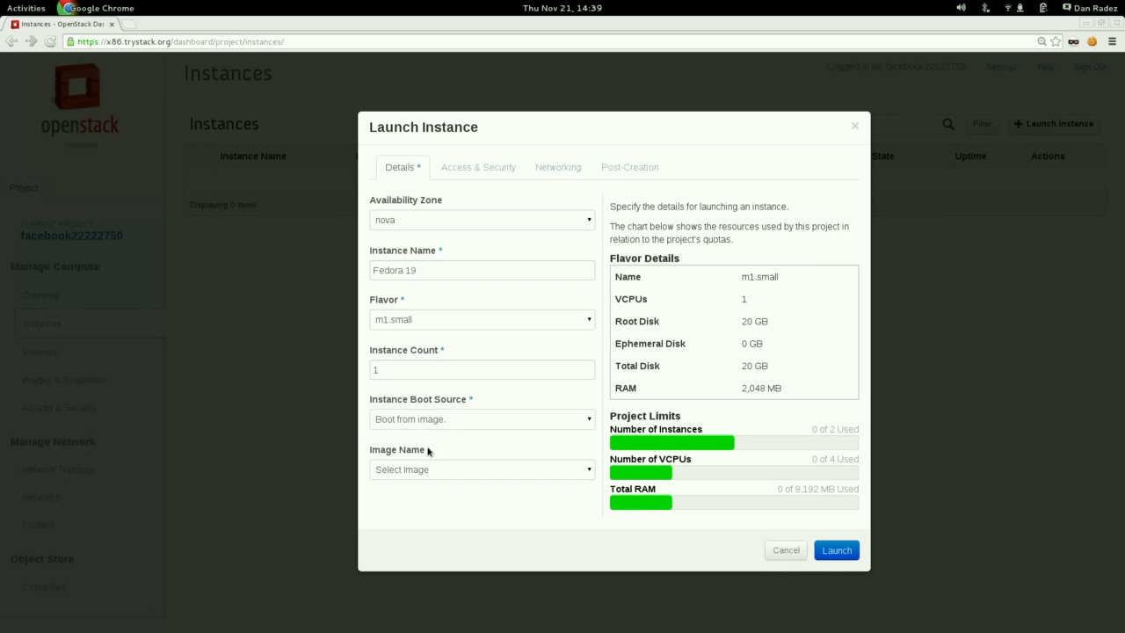
left_click(425, 469)
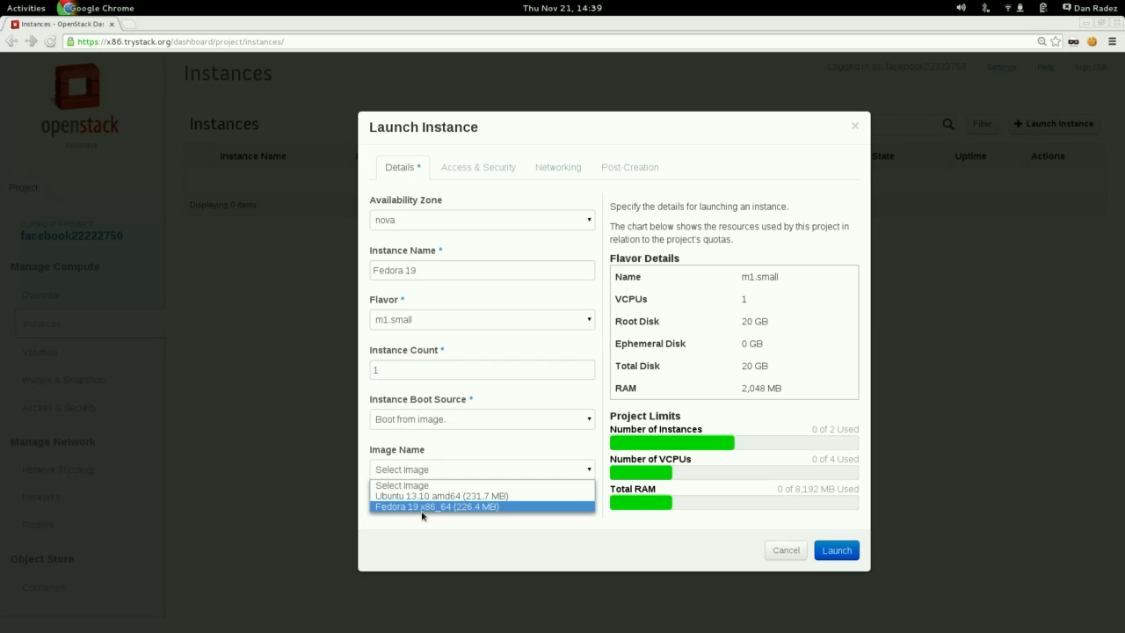
left_click(423, 508)
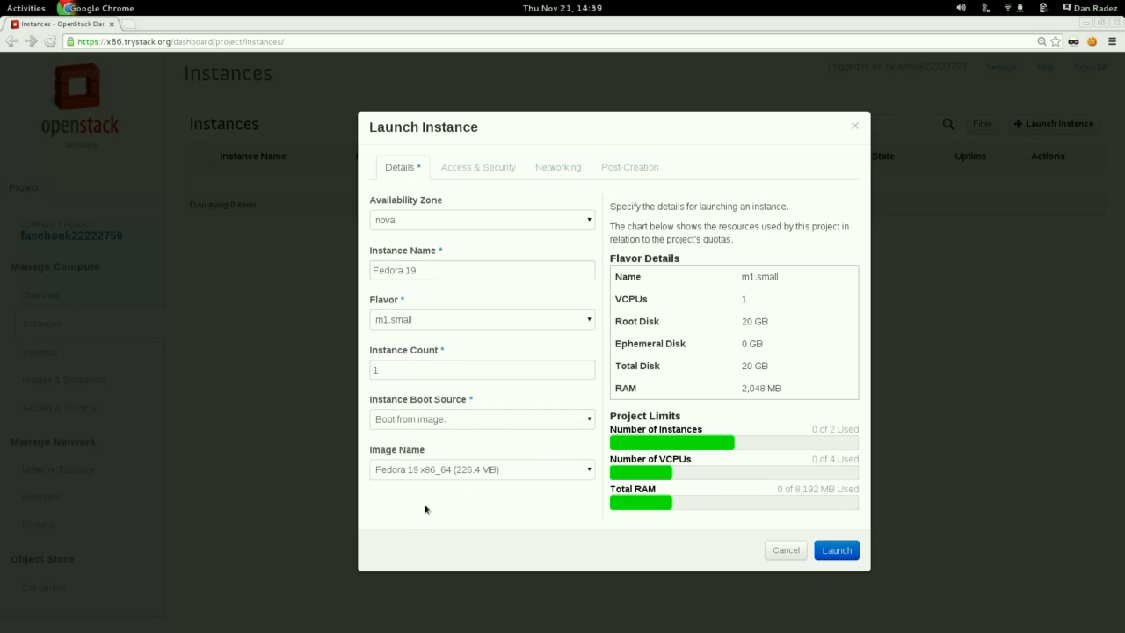
Import a keypair for the instance, naming it and pasting the SSH public key copied from the terminal window.
left_click(489, 168)
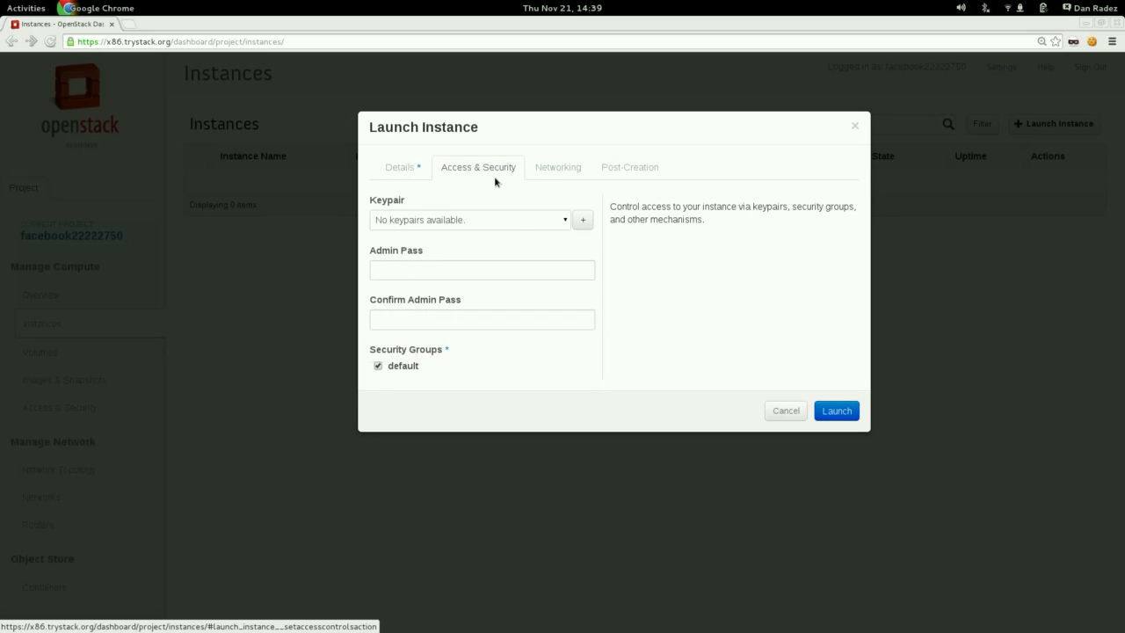
left_click(583, 220)
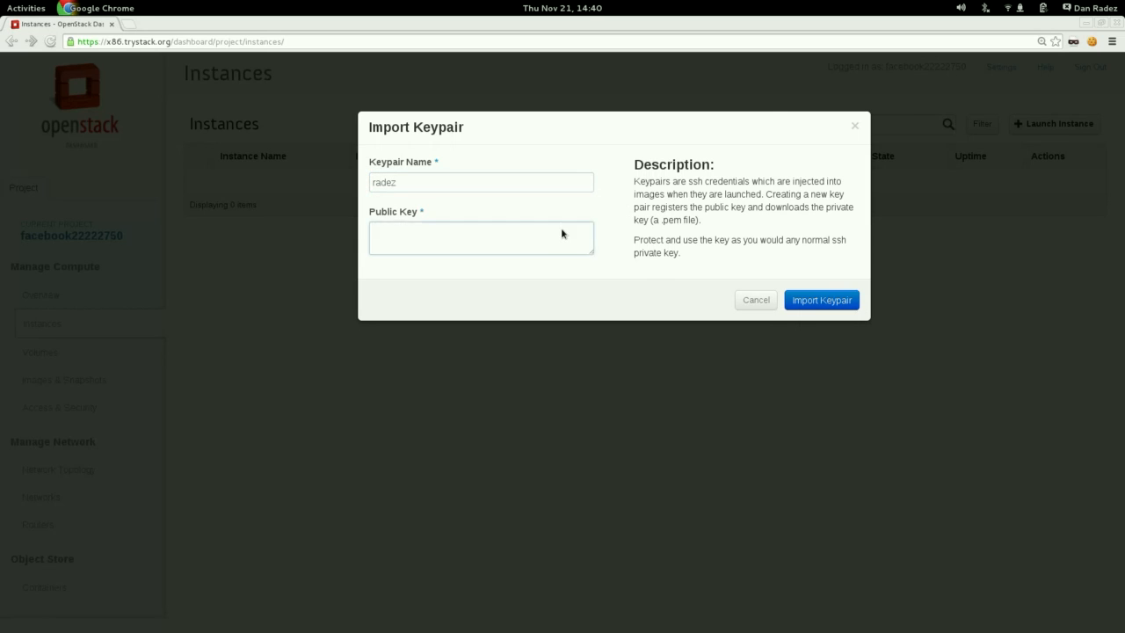
key("alt+Tab")
triple_click(469, 129)
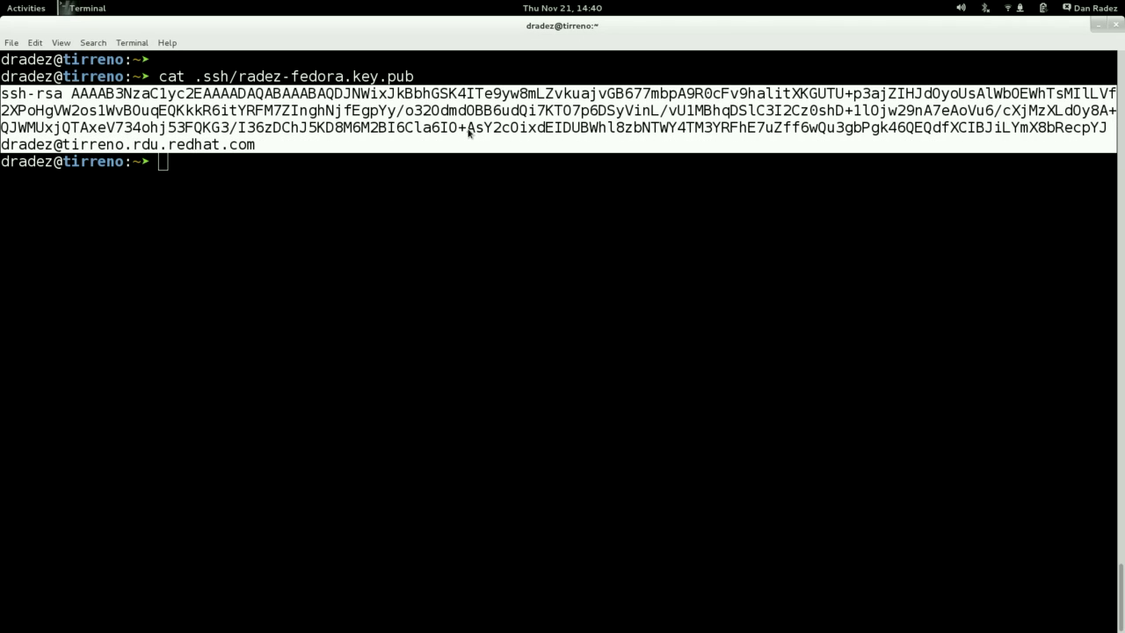
key("alt+Tab")
middle_click(431, 235)
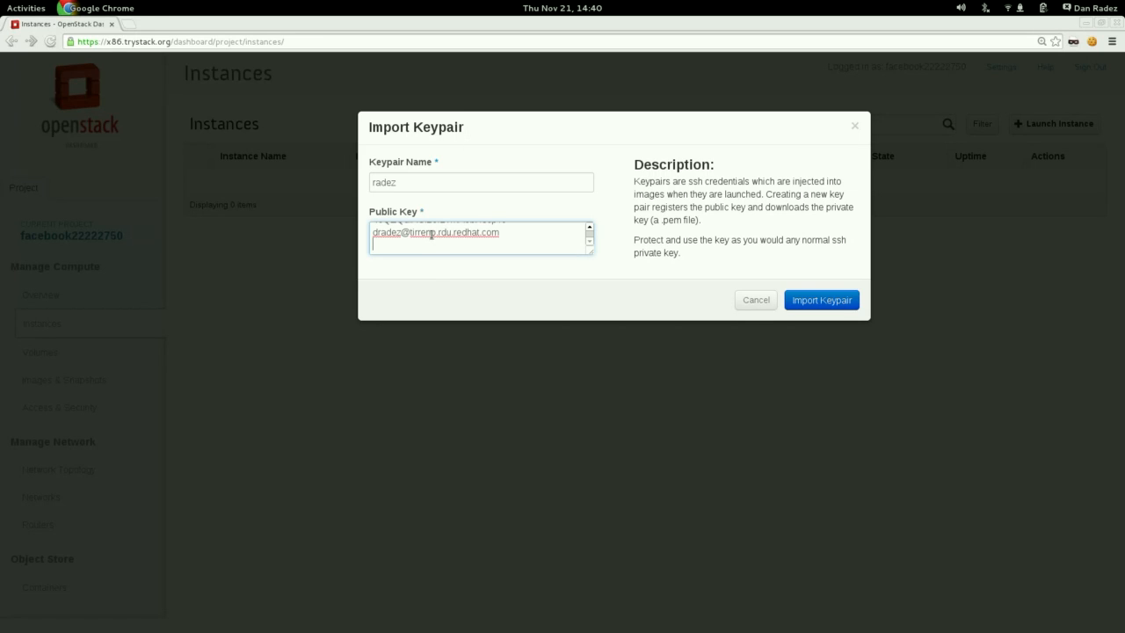
left_click(829, 301)
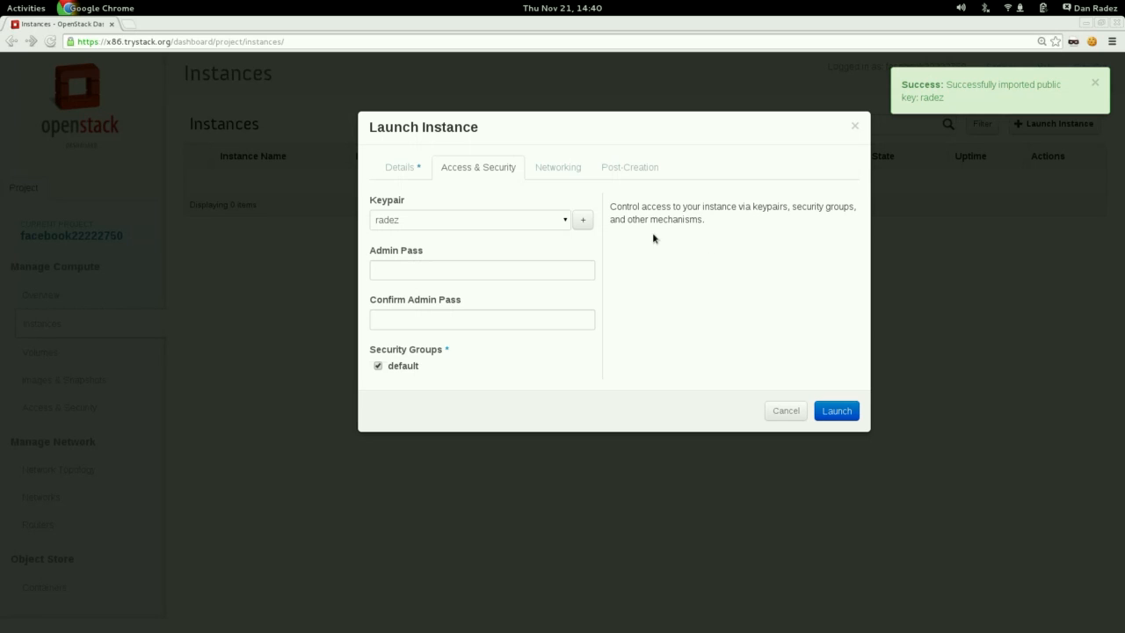
Attach the internal network to the Fedora 19 instance and launch it.
left_click(557, 168)
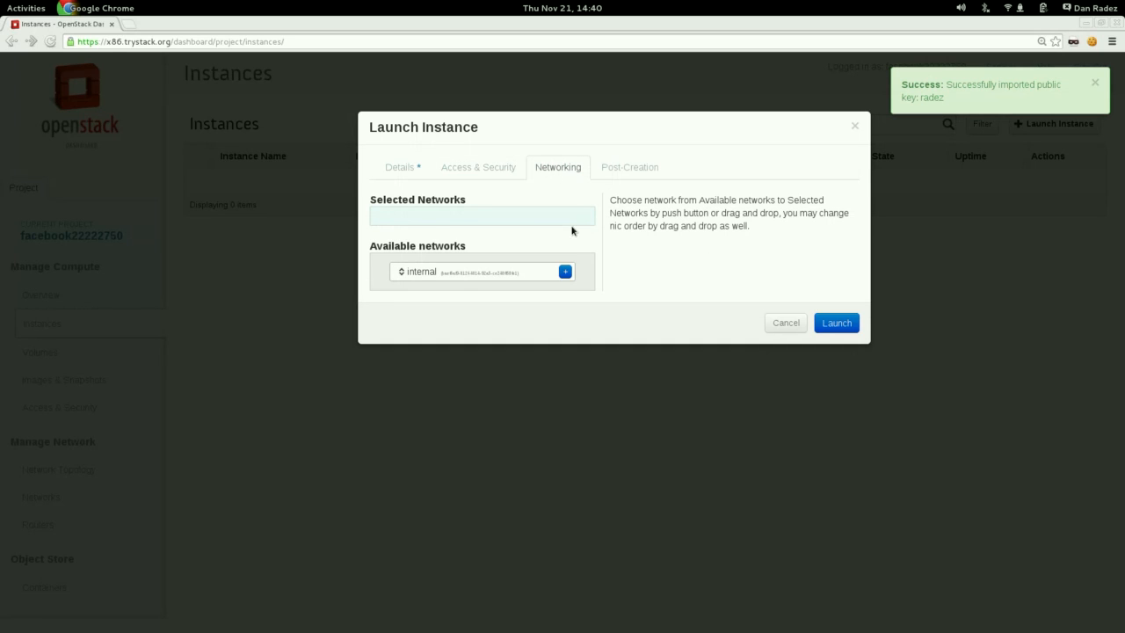
left_click(565, 271)
left_click(837, 324)
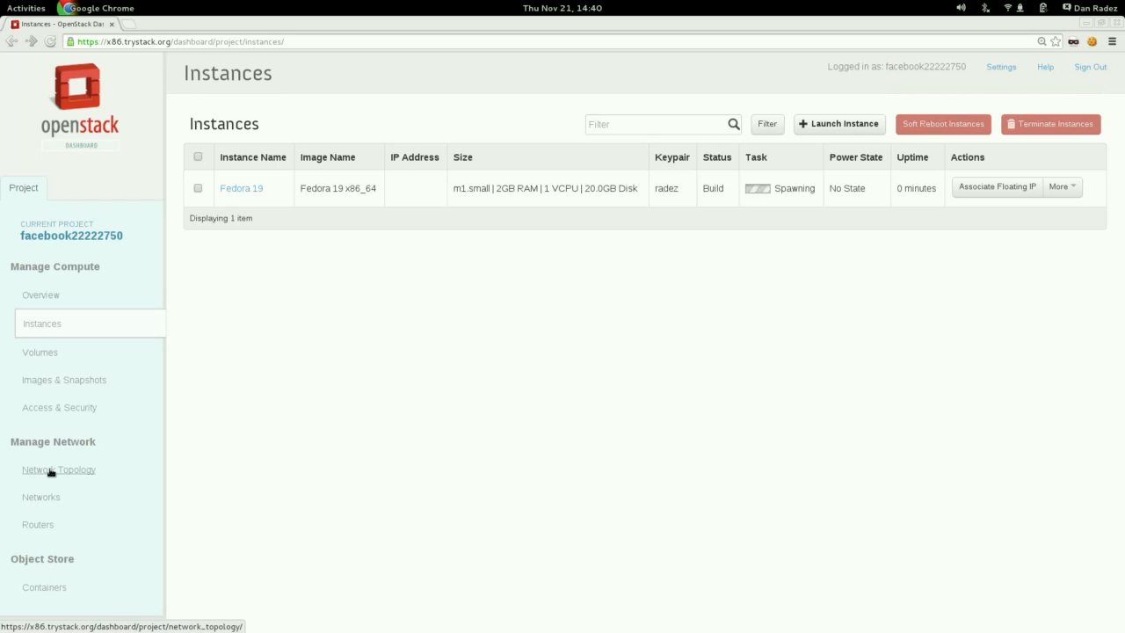
Start launching a second instance named fedora with flavor m1.small, booting from the image Fedora 19 x86_64.
left_click(826, 125)
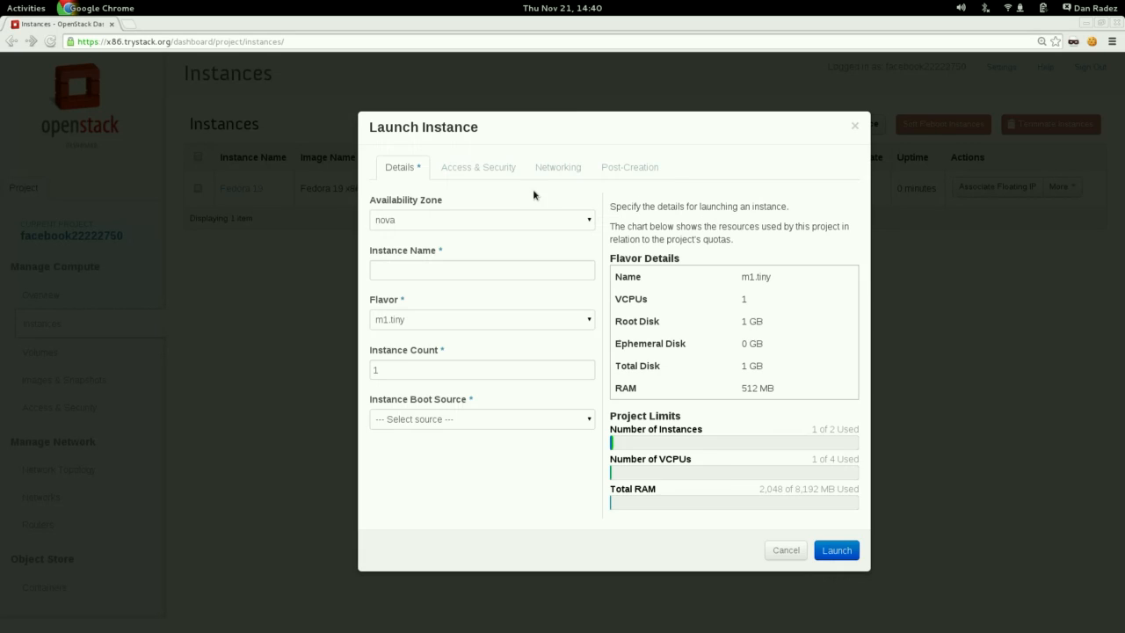
type("fe")
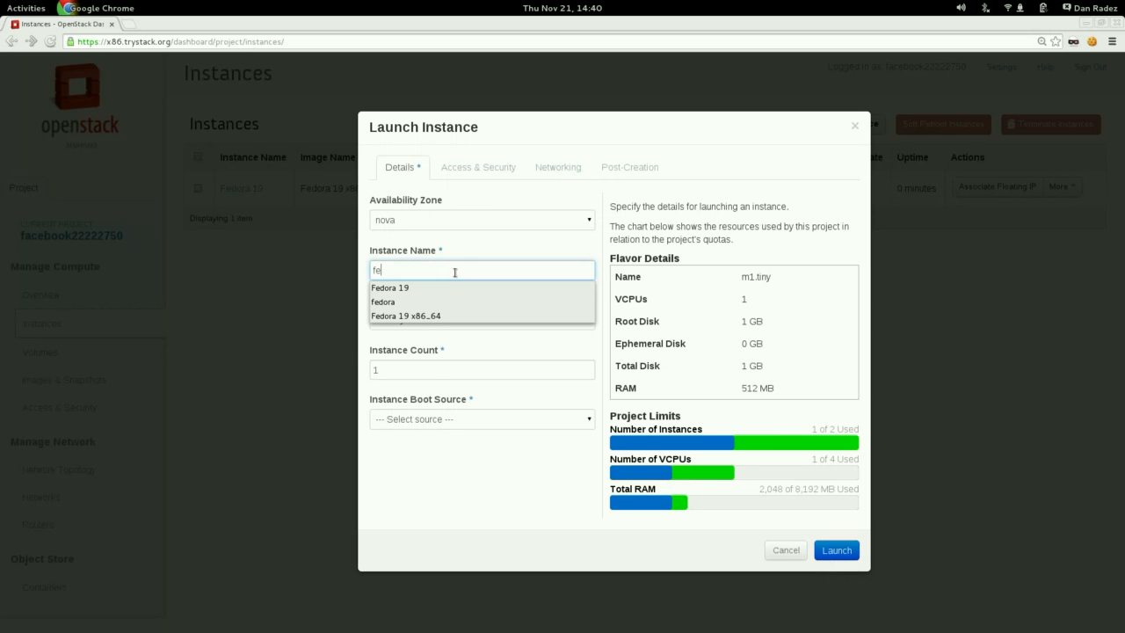
left_click(440, 299)
left_click(434, 320)
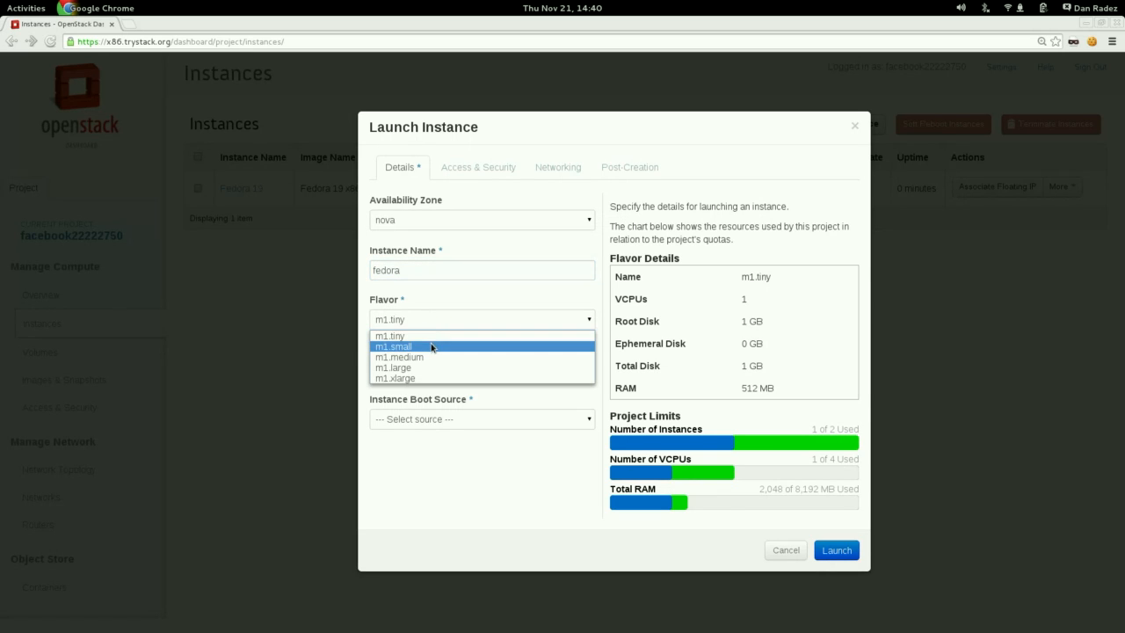
left_click(432, 346)
left_click(429, 427)
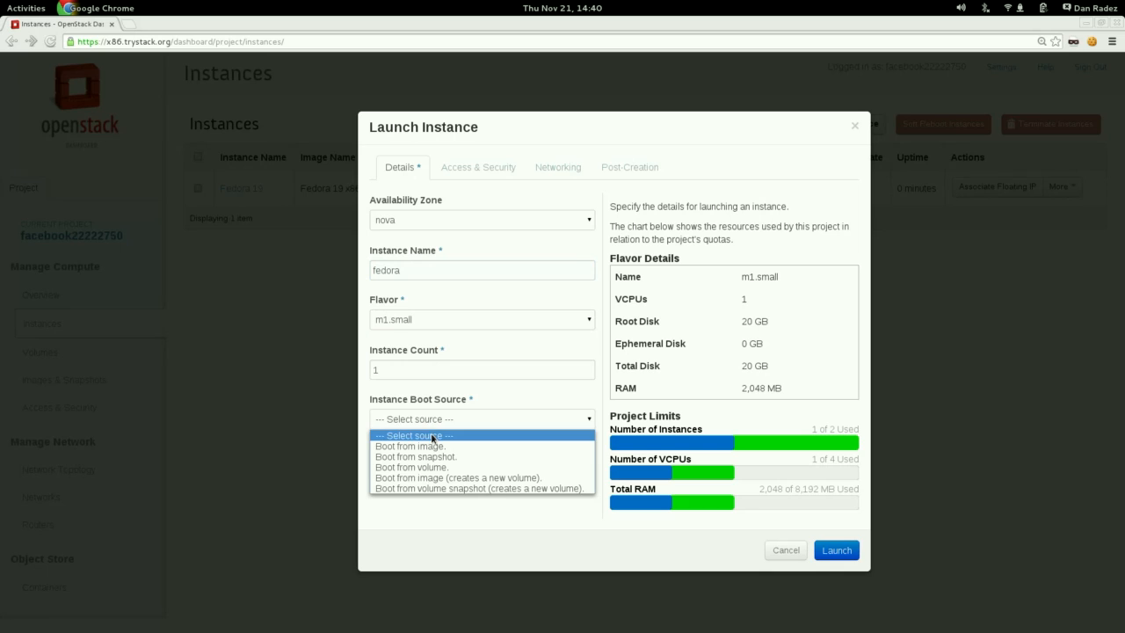
left_click(433, 446)
left_click(434, 473)
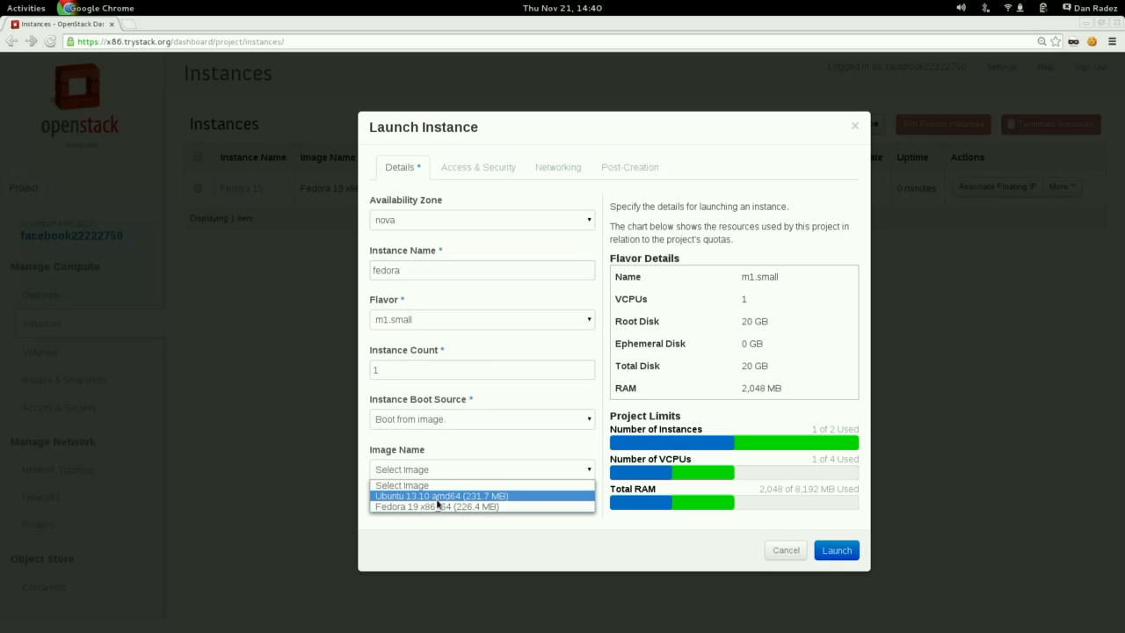
left_click(440, 508)
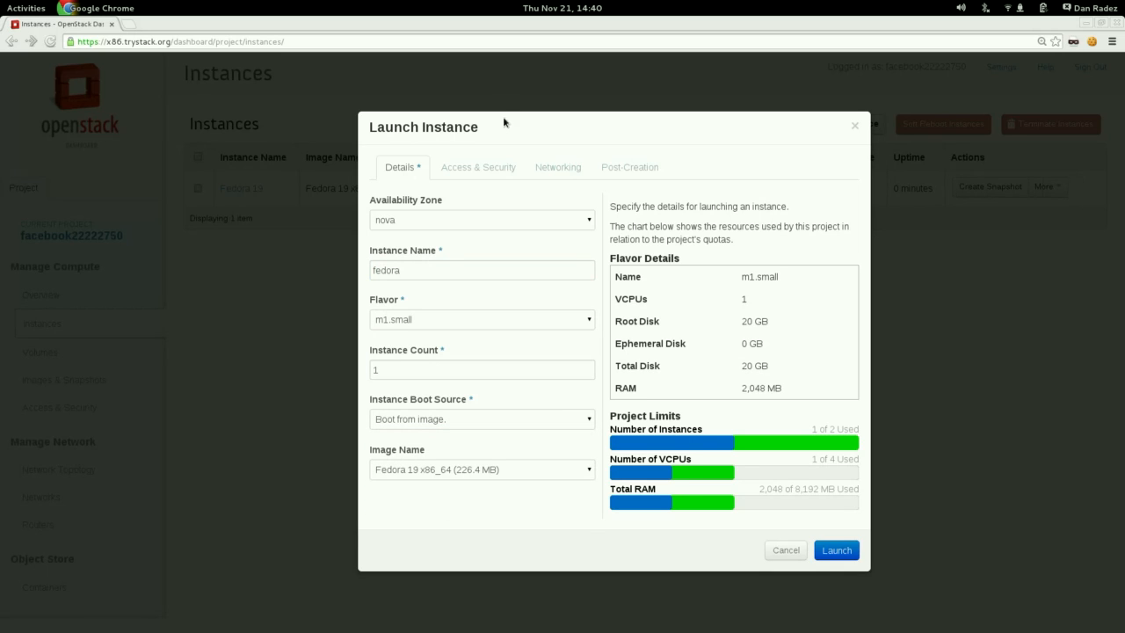
Check the second instance's keypair and security group, then attach the internal network and launch the instance.
left_click(498, 171)
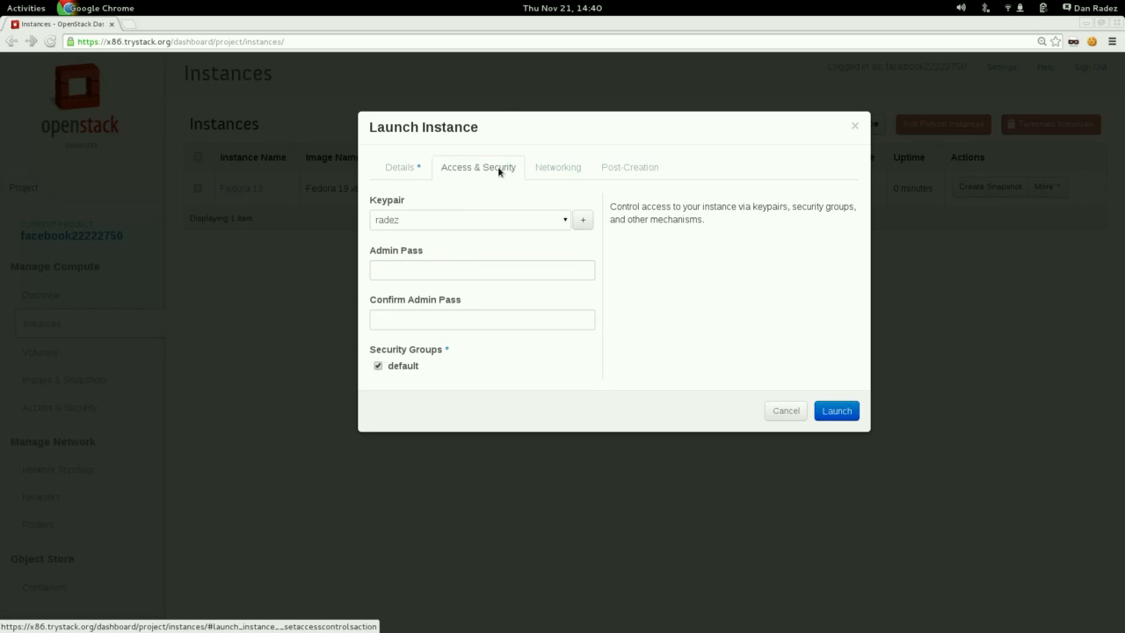
left_click(551, 175)
left_click(565, 271)
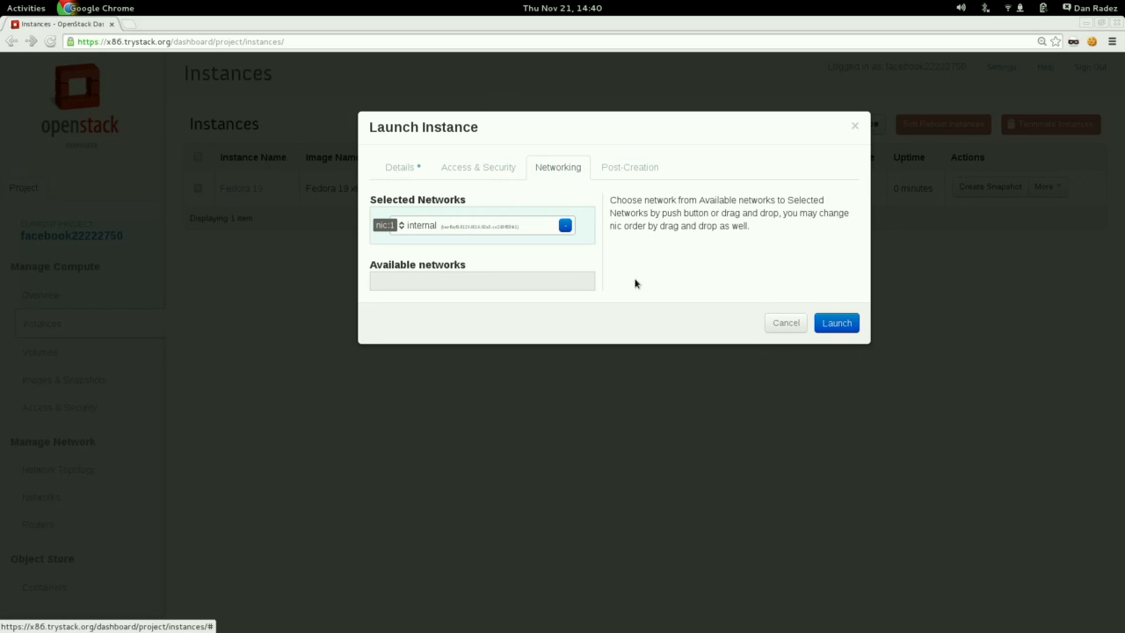
left_click(834, 323)
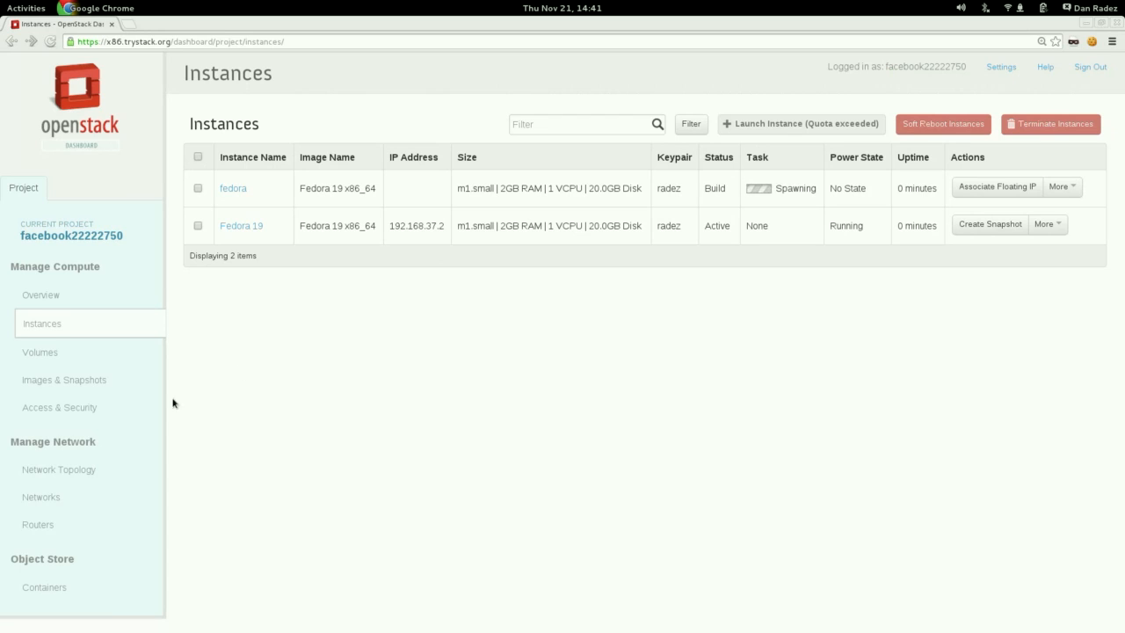
View the network topology and create a router named router1.
left_click(78, 467)
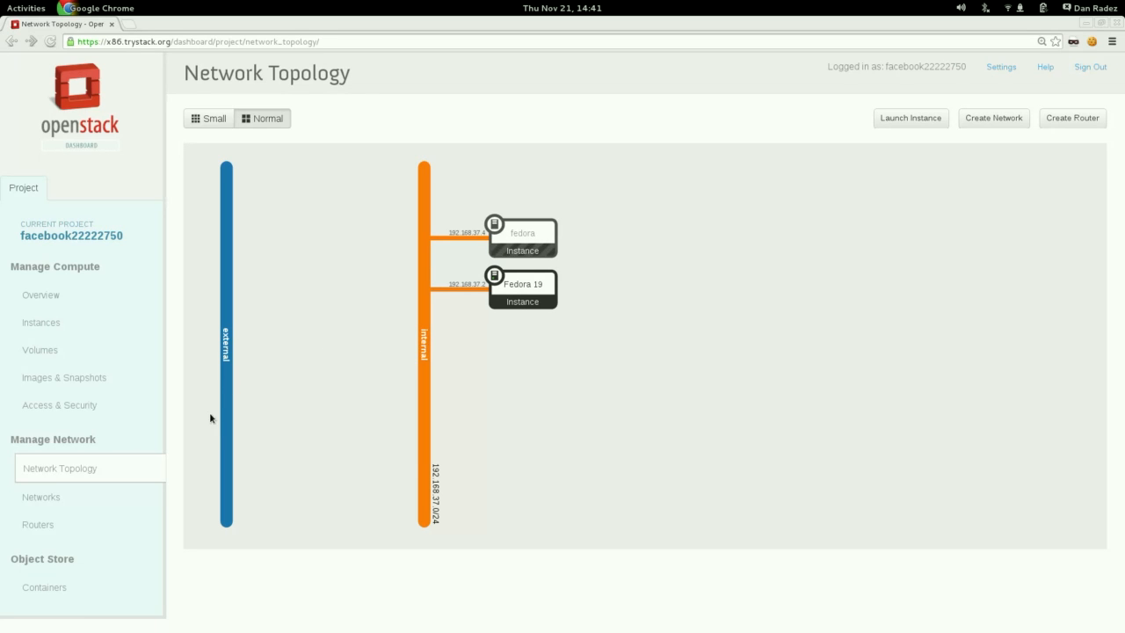
left_click(35, 527)
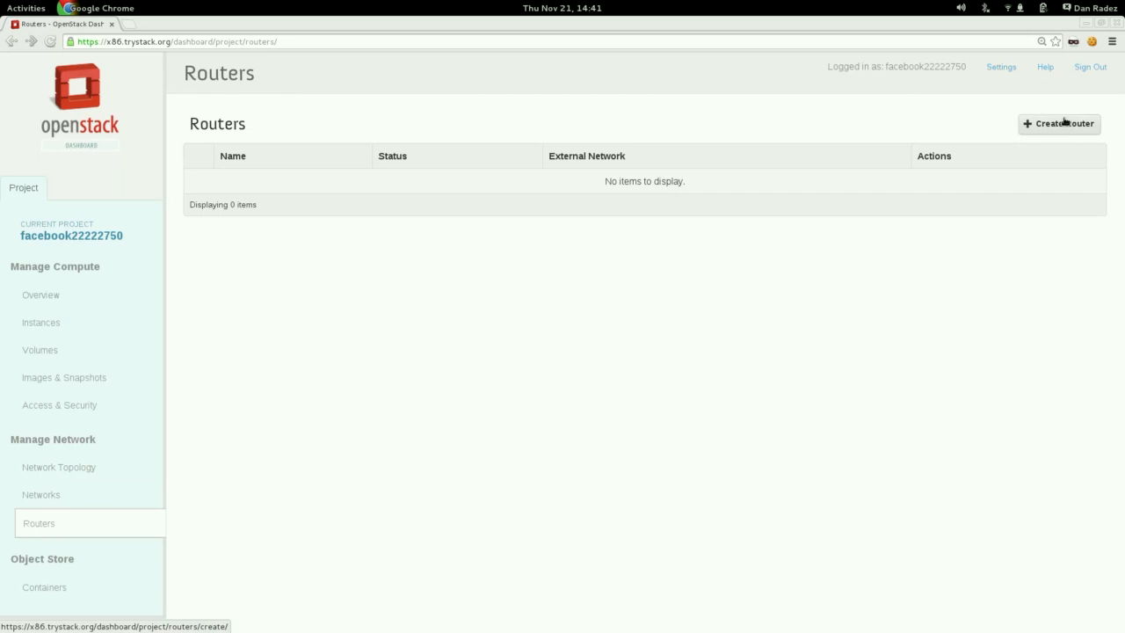
left_click(1065, 122)
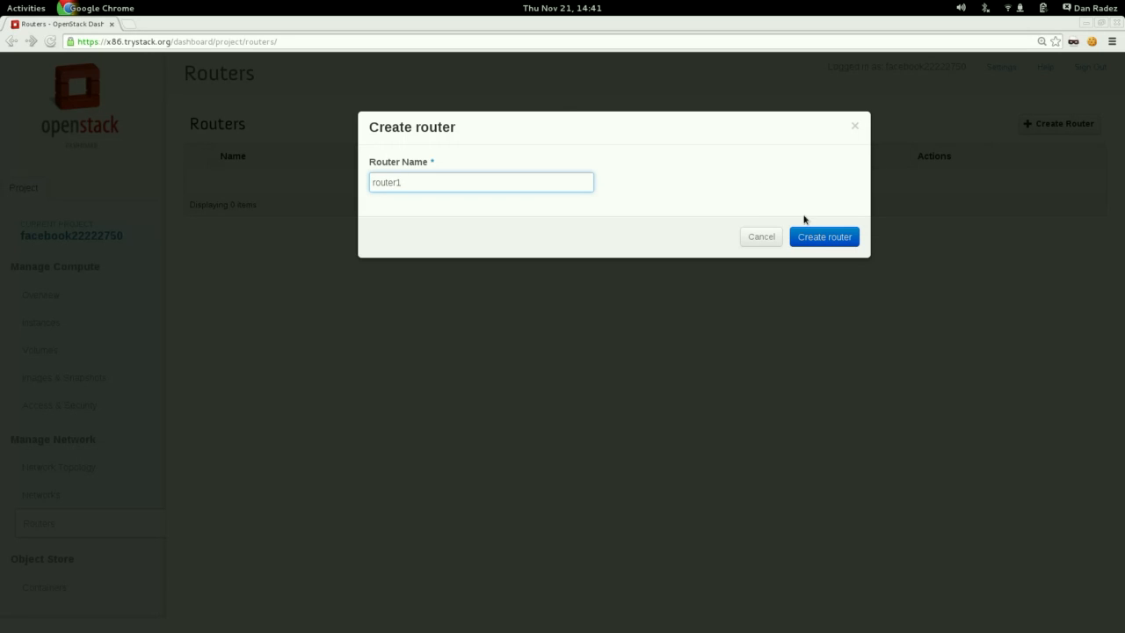
left_click(820, 237)
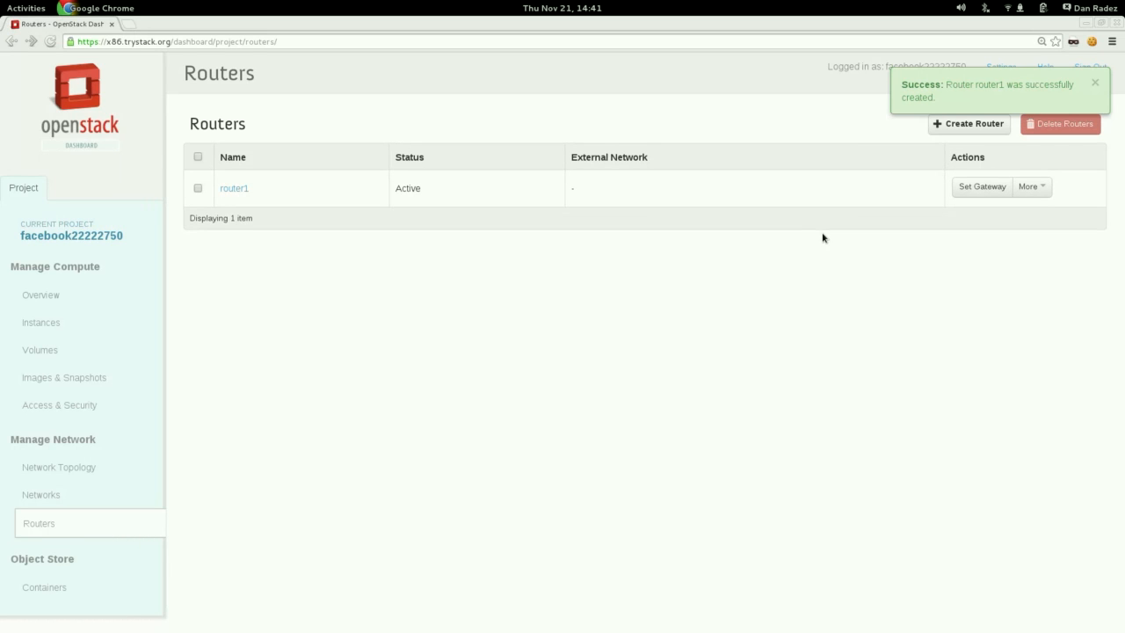
Set the gateway of router1 to the external network.
left_click(980, 187)
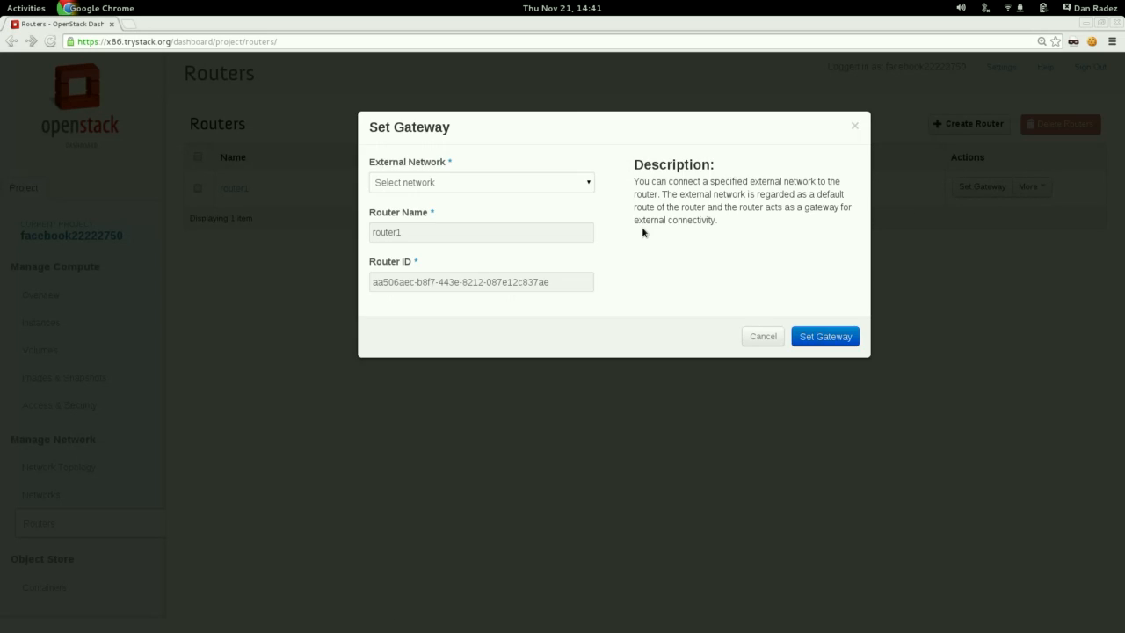
left_click(545, 186)
left_click(539, 207)
left_click(827, 339)
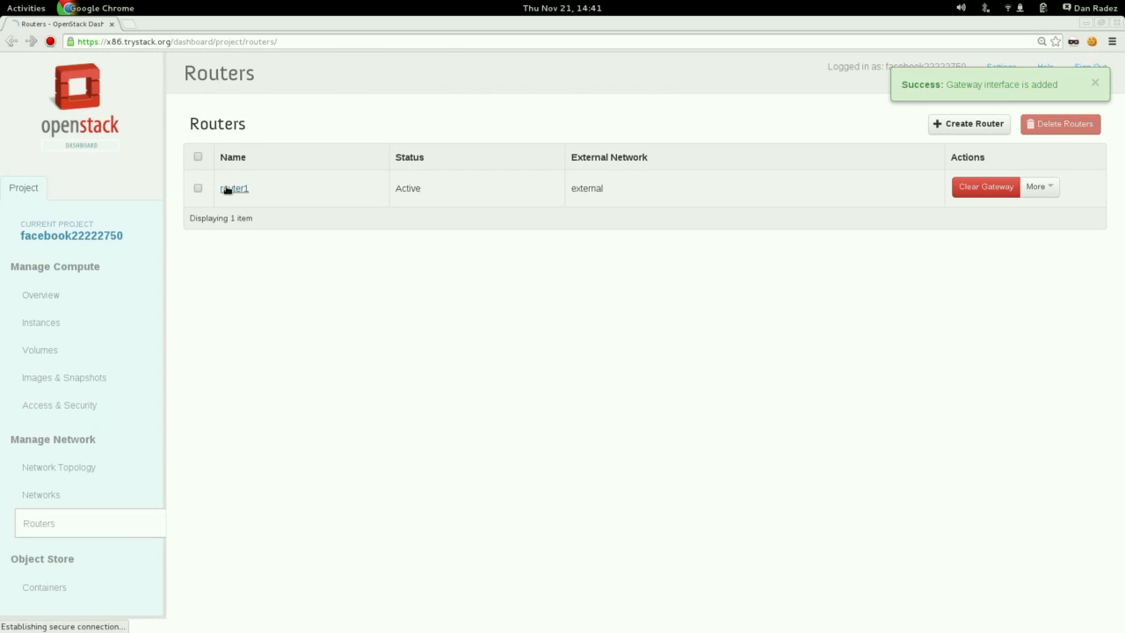
Add an interface on router1 for the internal 192.168.37.0/24 subnet, then view the network topology.
left_click(232, 190)
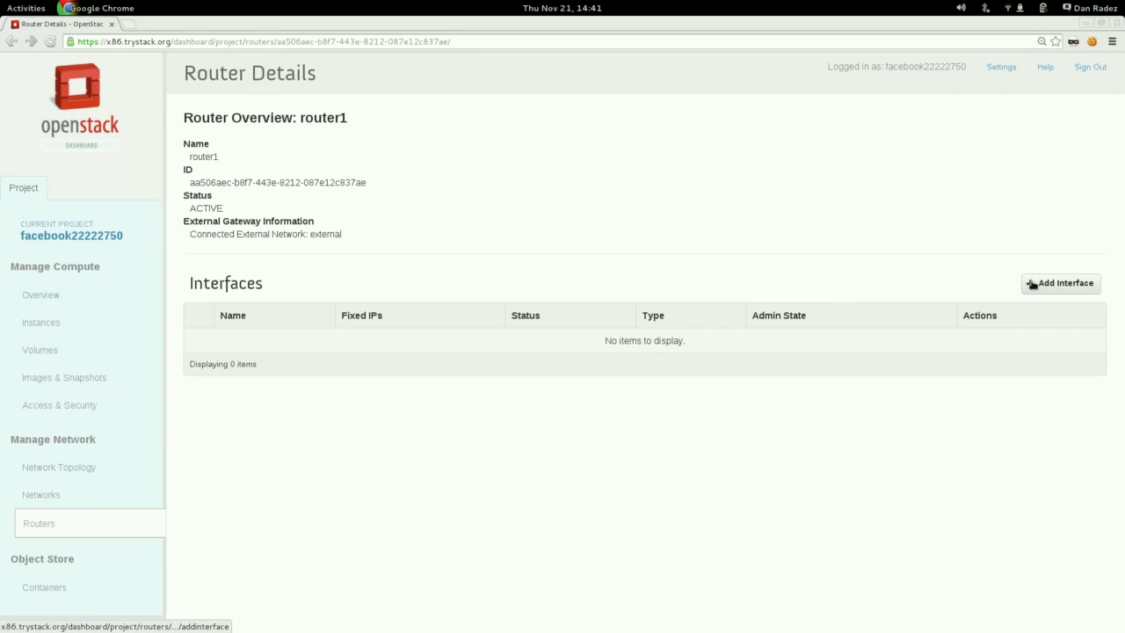
left_click(1038, 284)
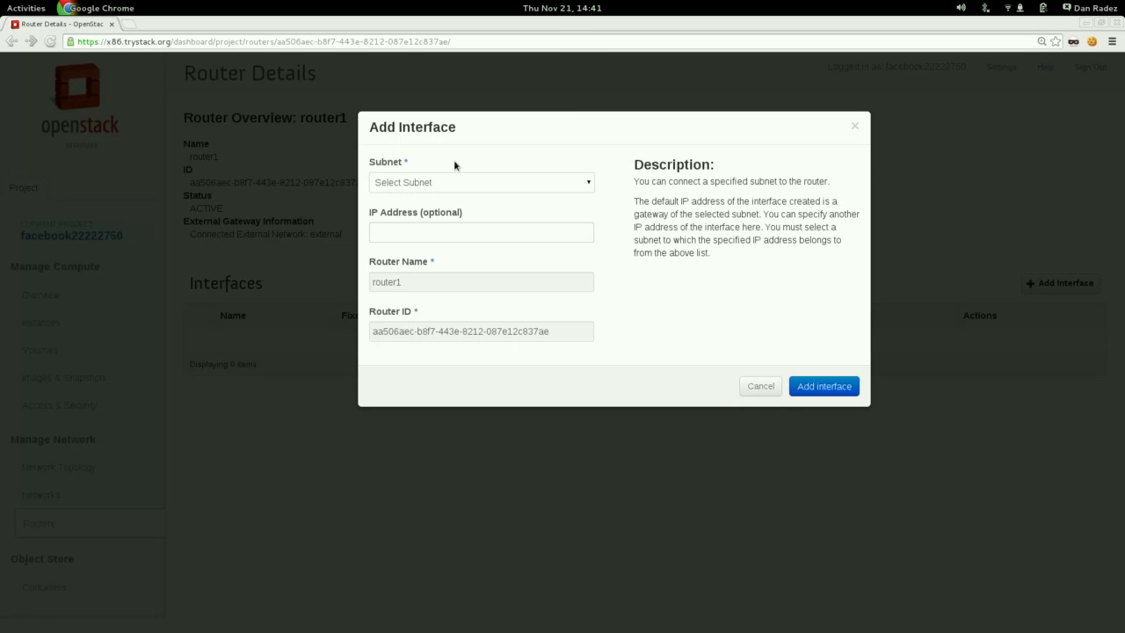
left_click(454, 179)
left_click(460, 209)
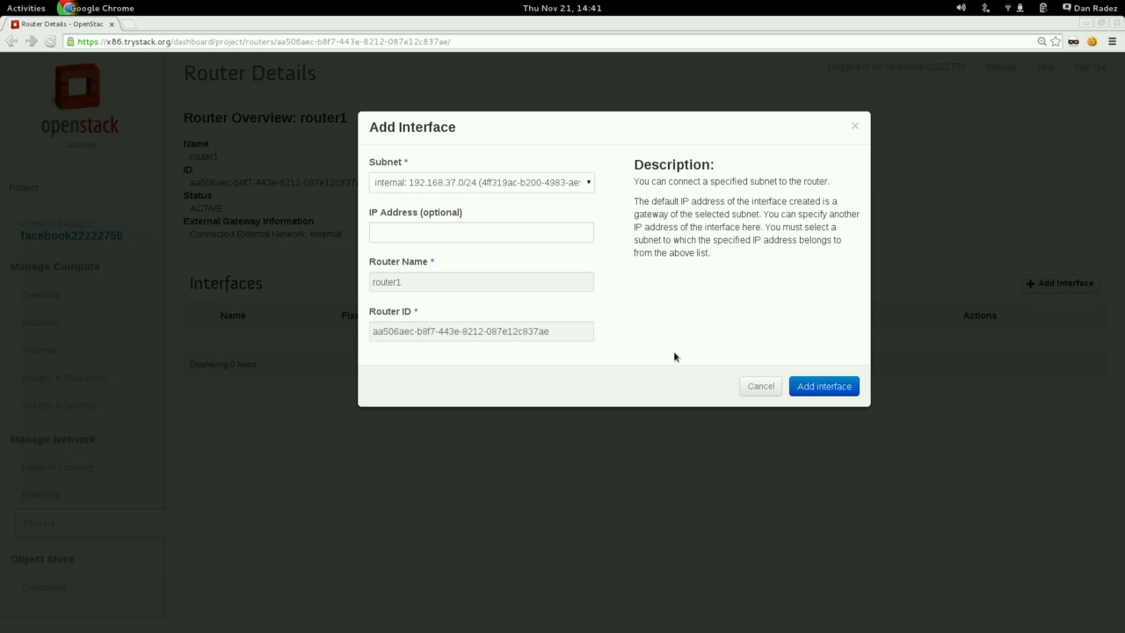
left_click(816, 389)
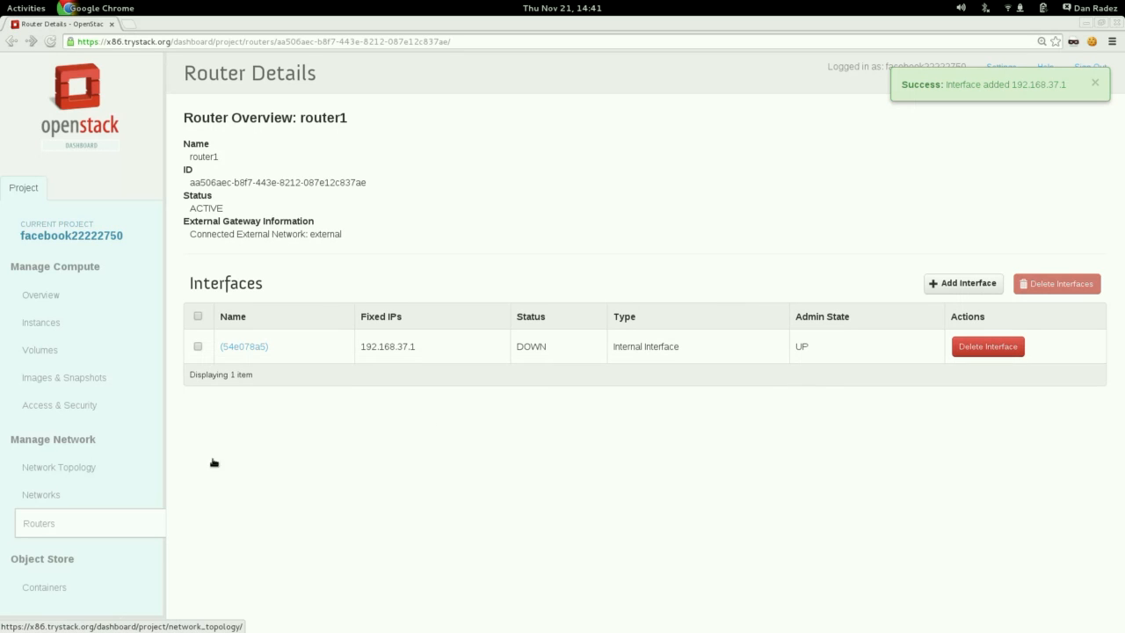
left_click(87, 467)
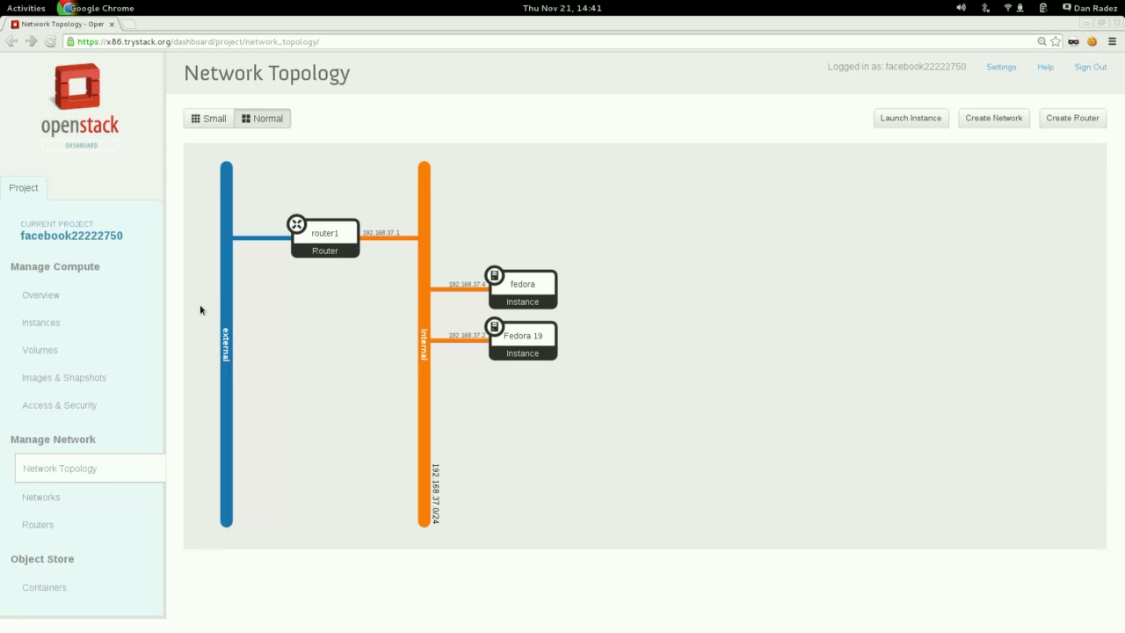
Allocate a floating IP from the external pool and associate it with the Fedora 19 instance's port.
left_click(48, 325)
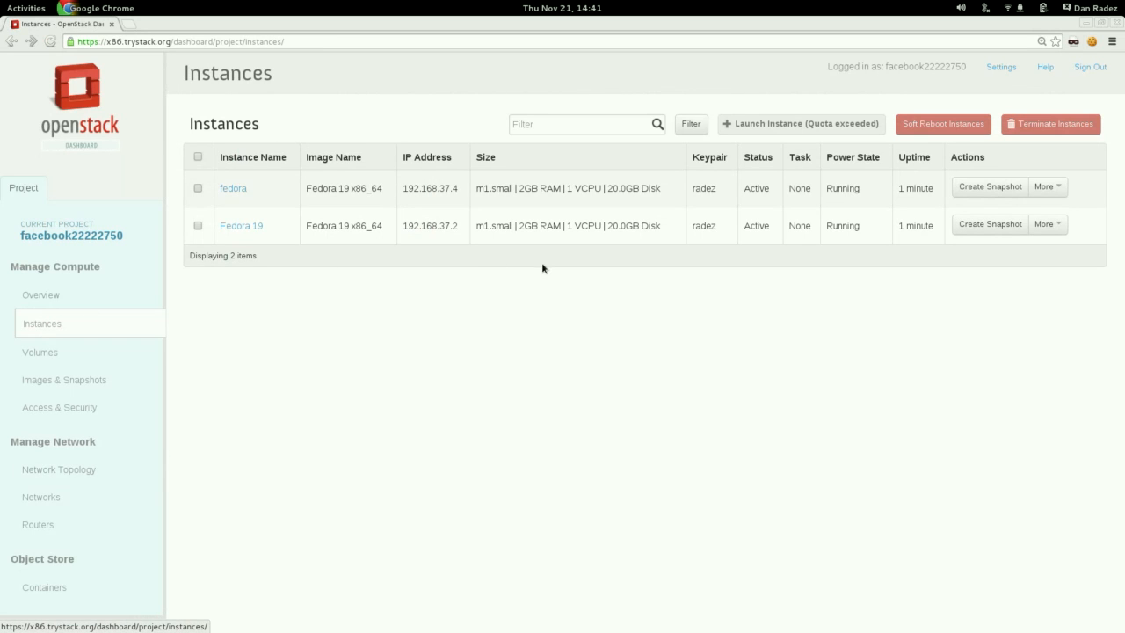
left_click(1055, 225)
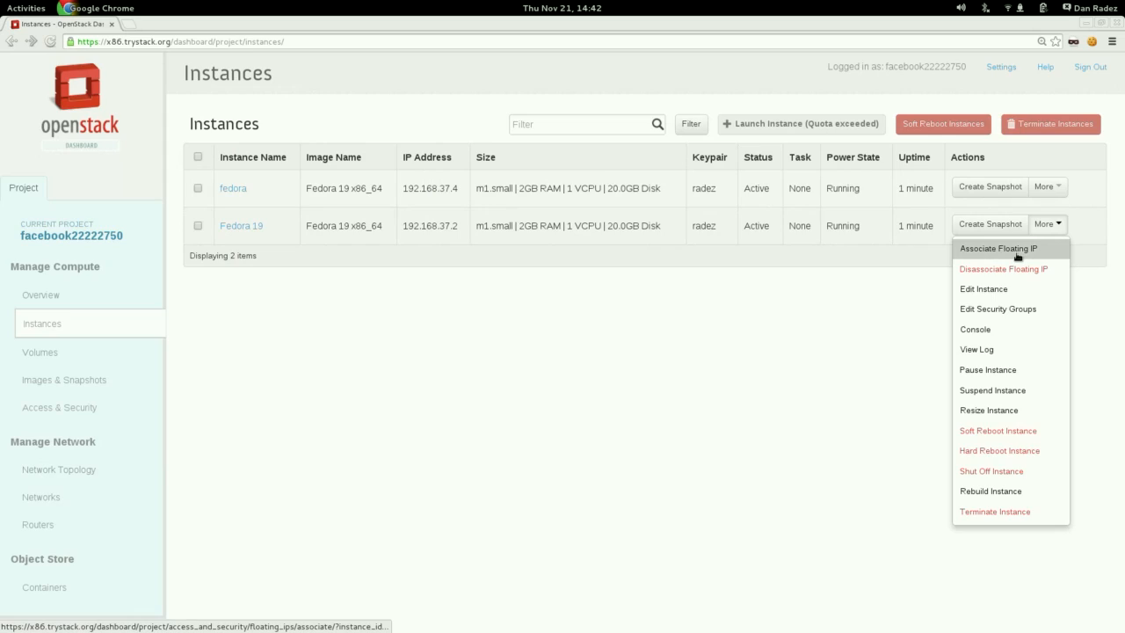
left_click(1020, 253)
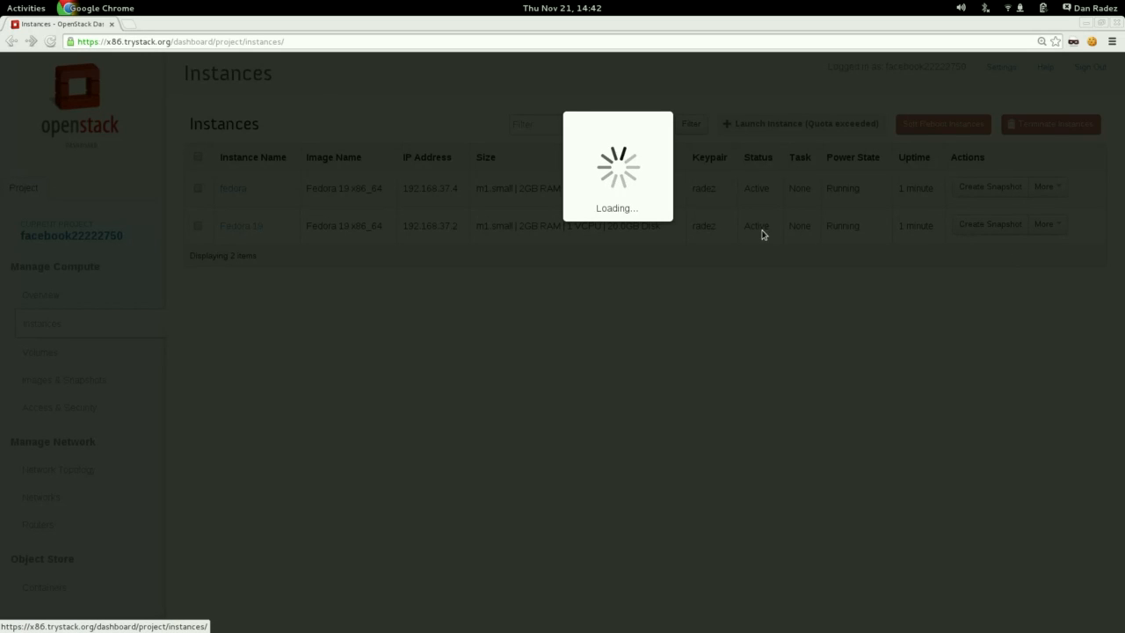
left_click(540, 225)
left_click(541, 225)
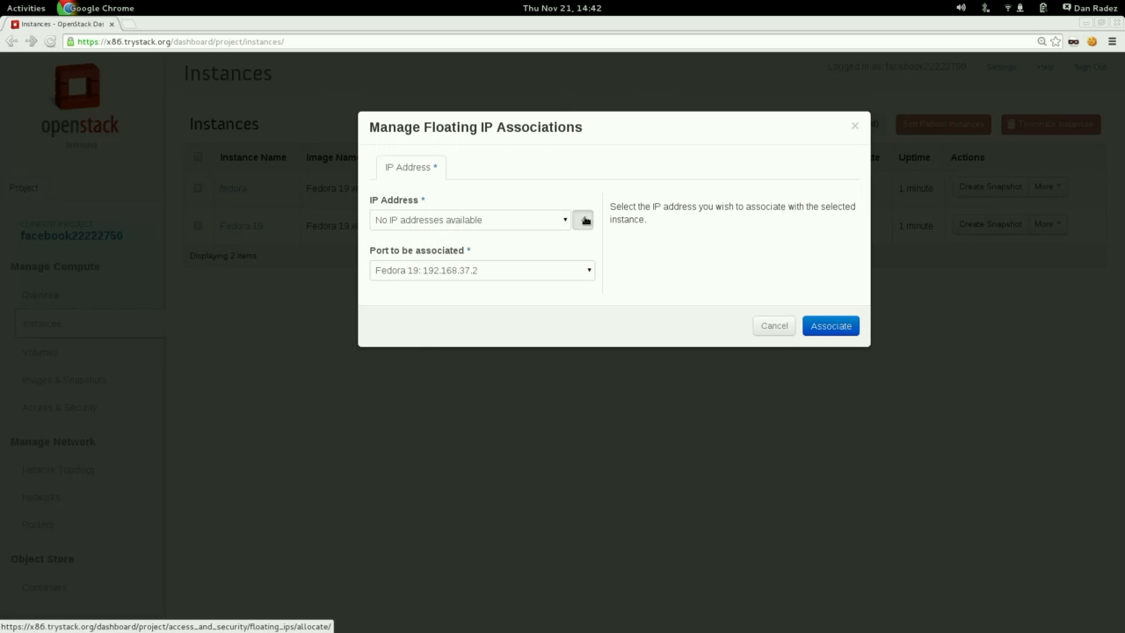
left_click(584, 220)
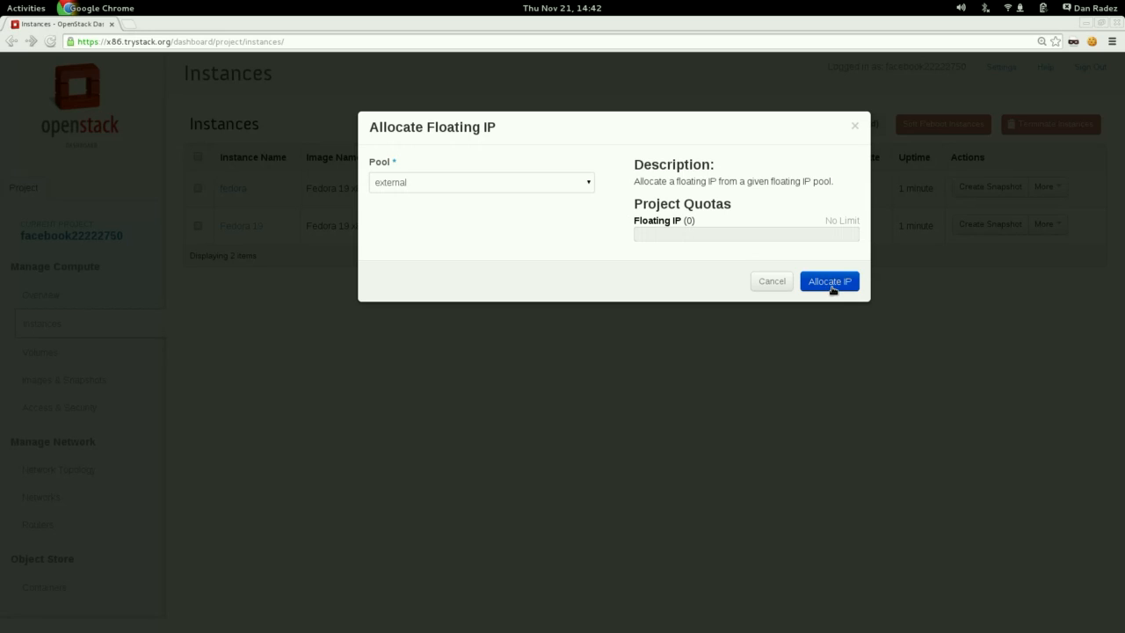
left_click(830, 283)
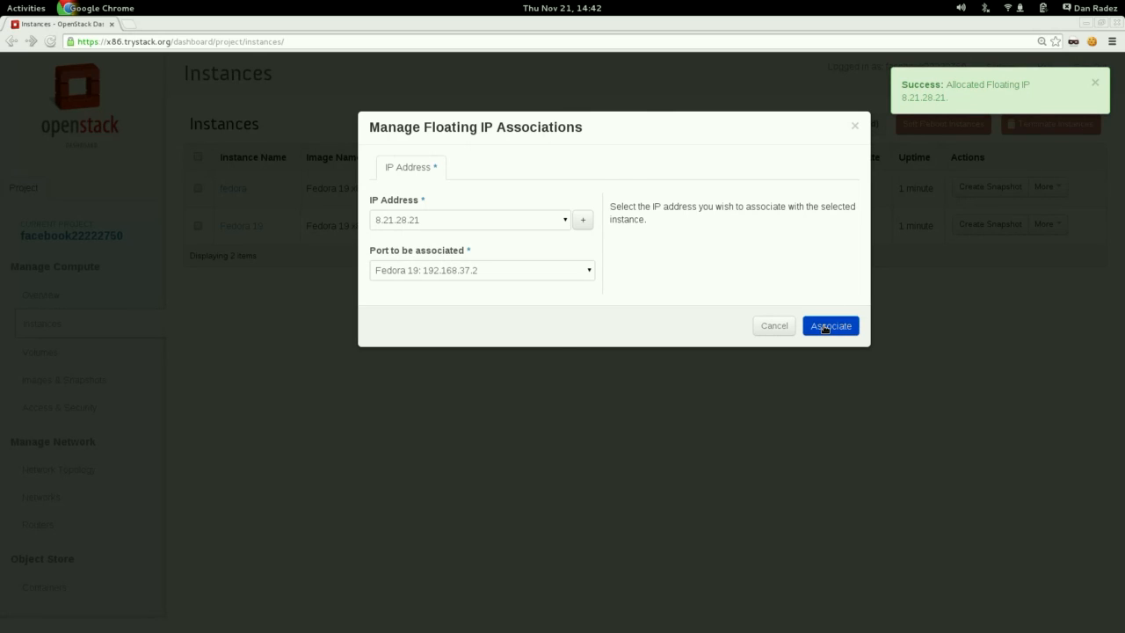
left_click(827, 327)
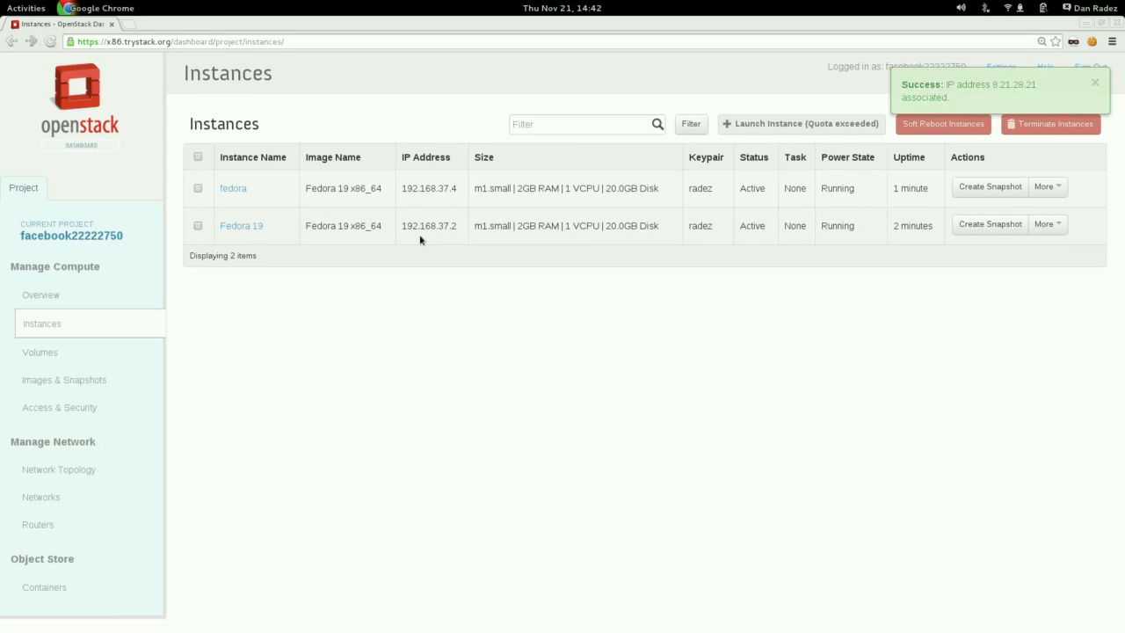
Add a Custom ICMP ingress rule with type -1 and code -1 from CIDR 0.0.0.0/0 to the default security group.
left_click(88, 410)
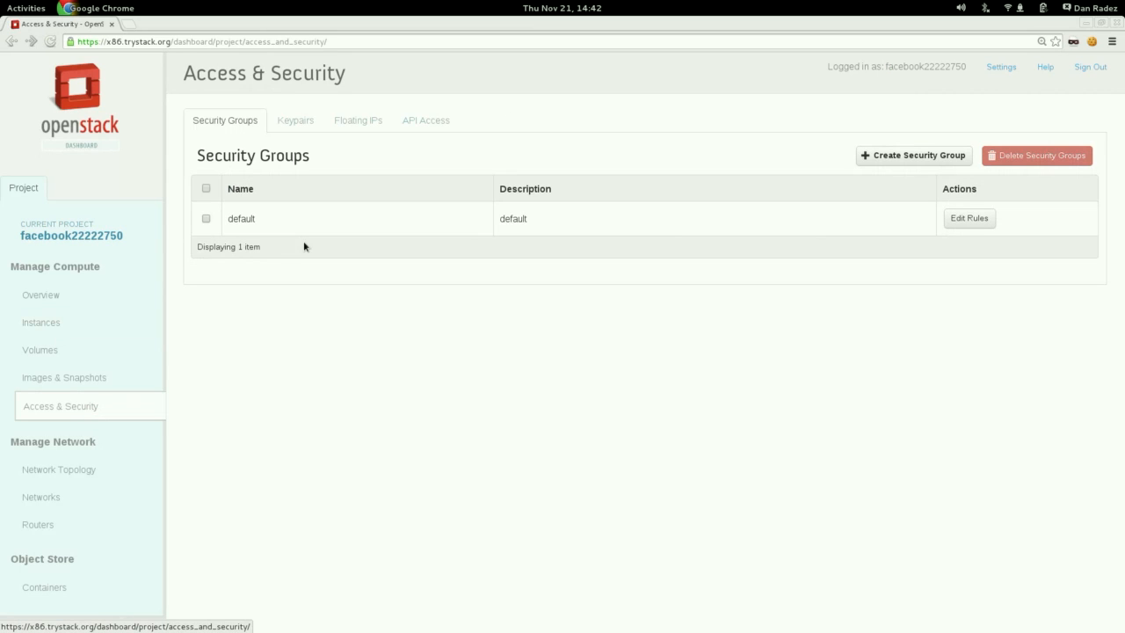
left_click(978, 219)
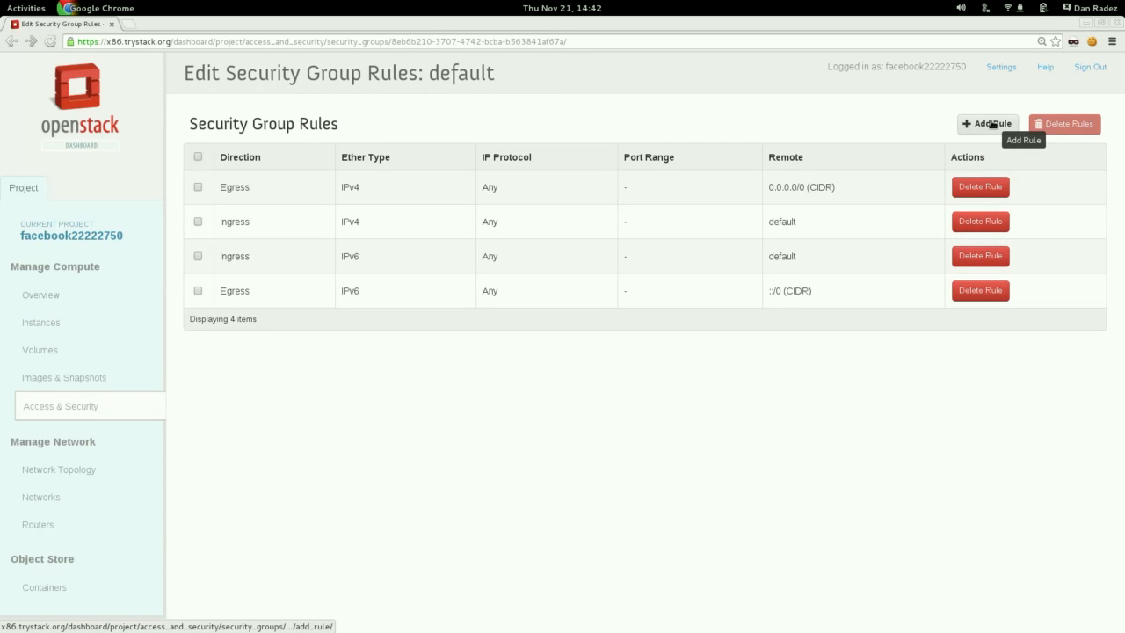
left_click(993, 124)
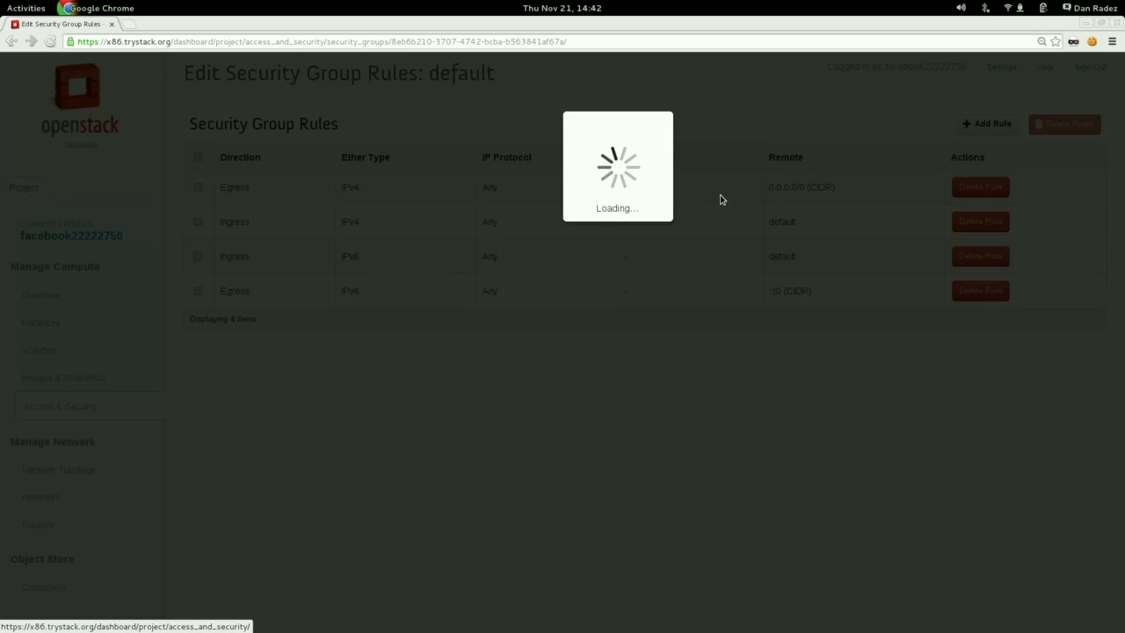
left_click(518, 185)
left_click(510, 219)
left_click(465, 285)
type("-1")
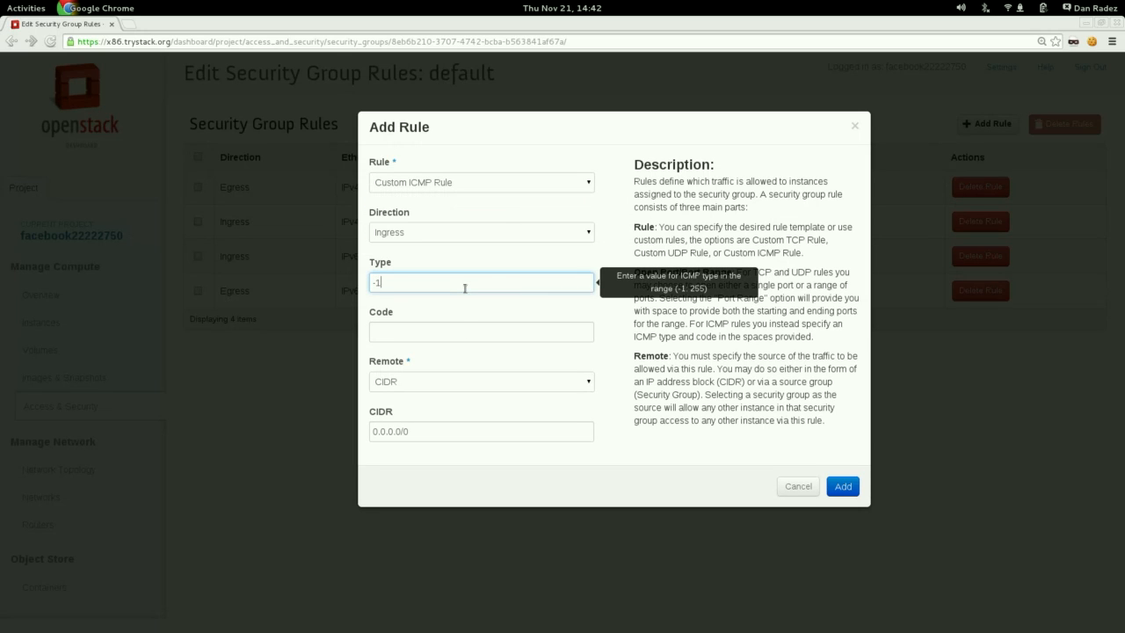
left_click(462, 330)
type("-1")
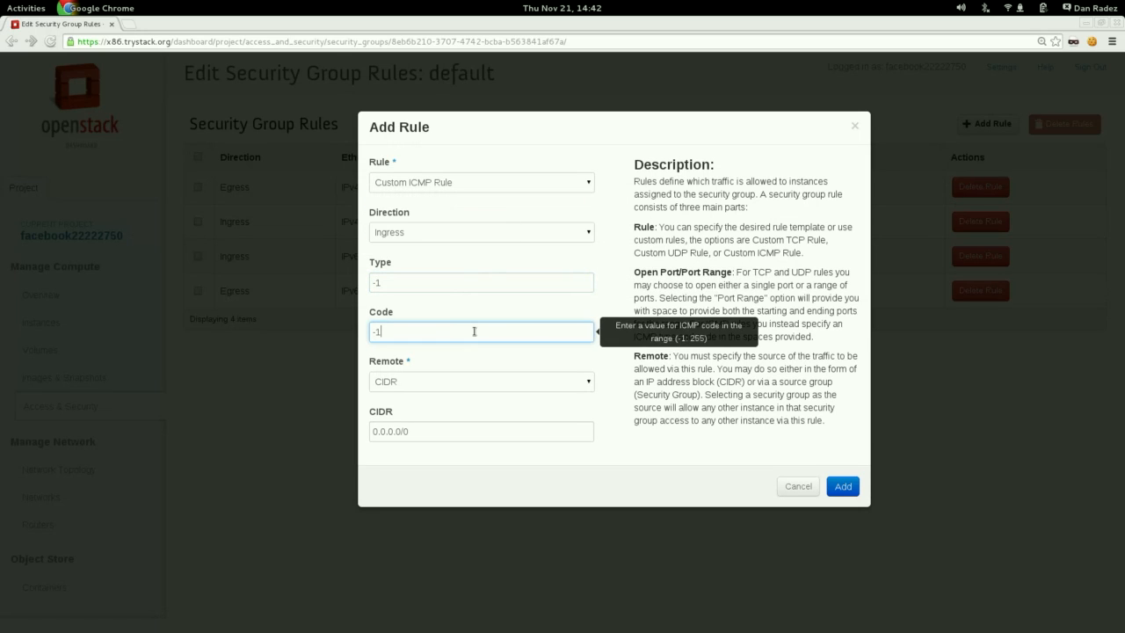
left_click(843, 487)
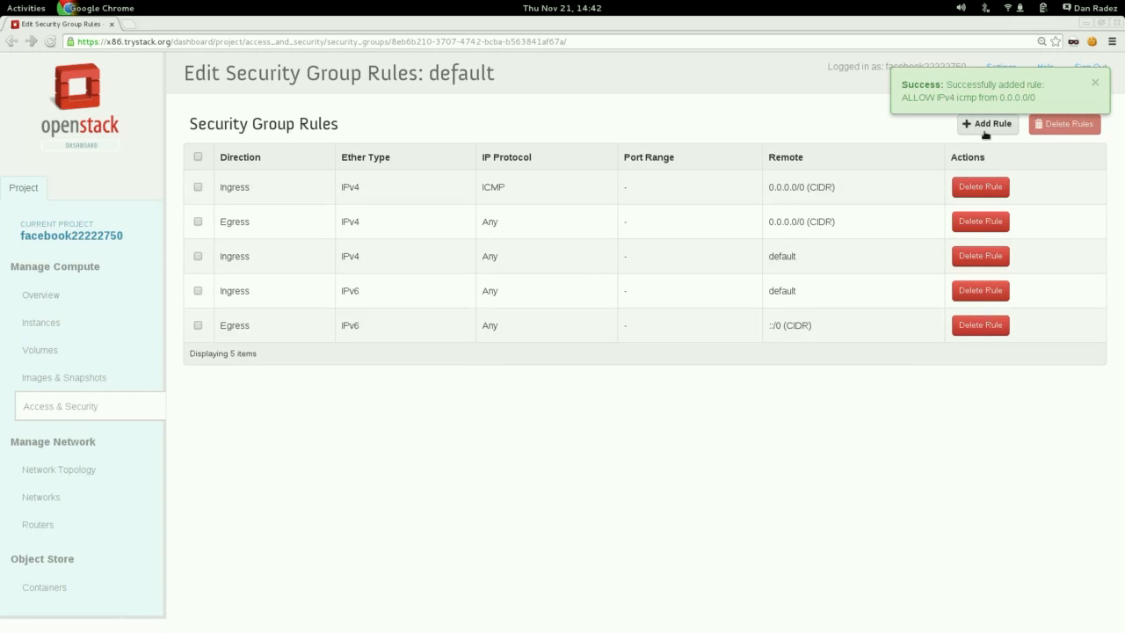
Add a Custom TCP ingress rule for port 22 from CIDR 0.0.0.0/0 to the default security group.
left_click(986, 128)
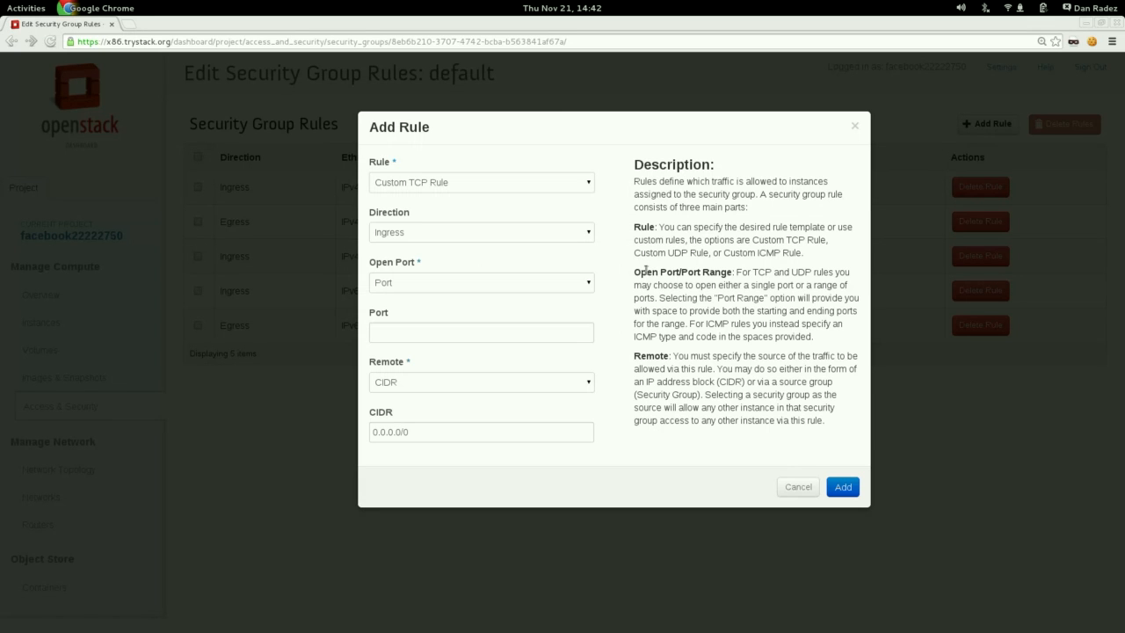
left_click(479, 327)
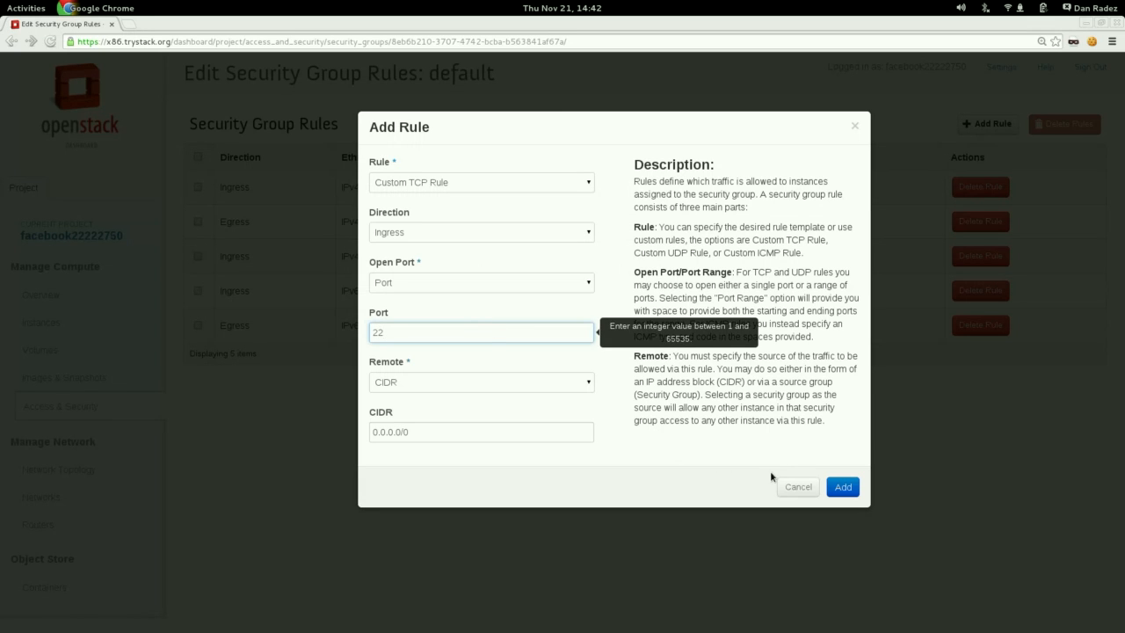
left_click(843, 487)
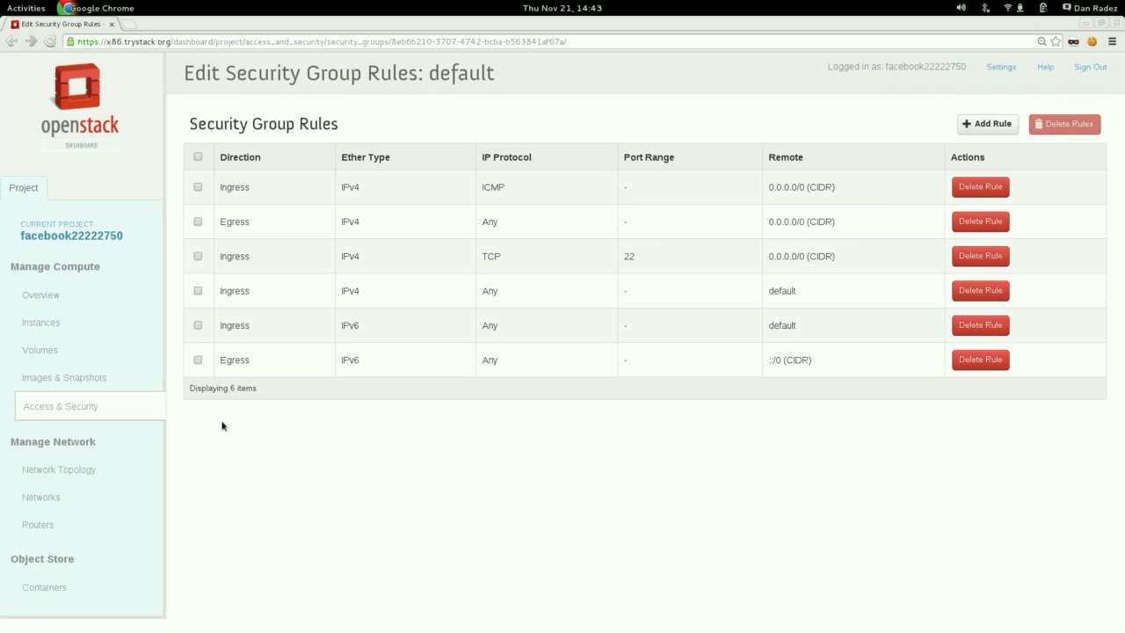
Copy the Fedora 19 instance's floating IP from the instance list and ping 8.21.28.21 in the Terminal, stopping after a couple of replies.
left_click(44, 323)
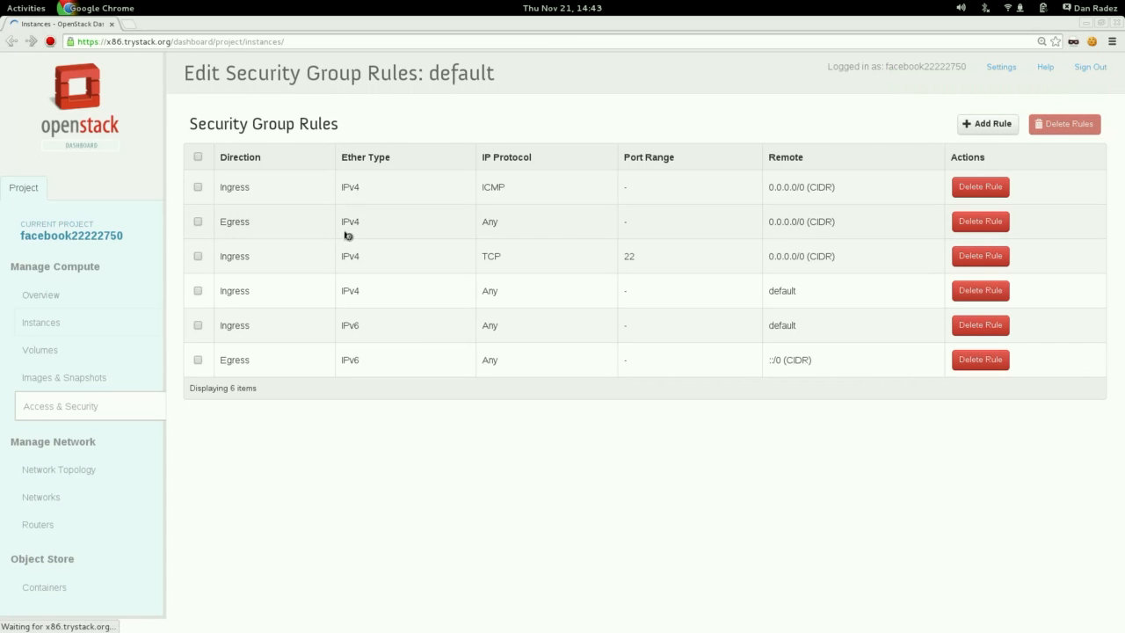
left_click_drag(450, 233, 401, 233)
key("ctrl+c")
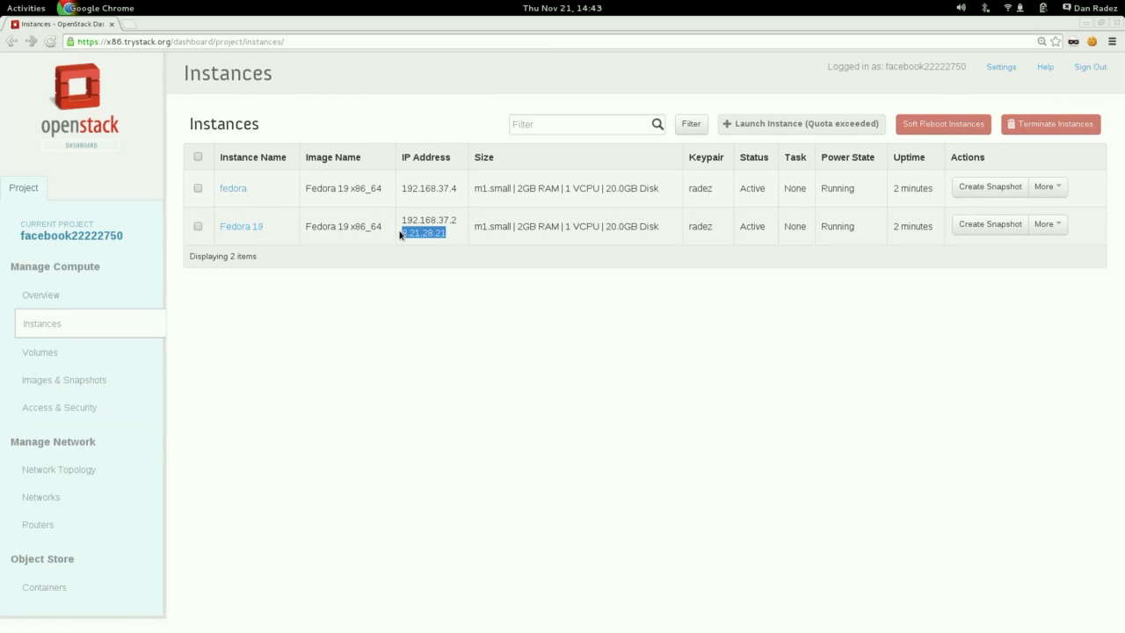
key("alt+Tab")
type("ping")
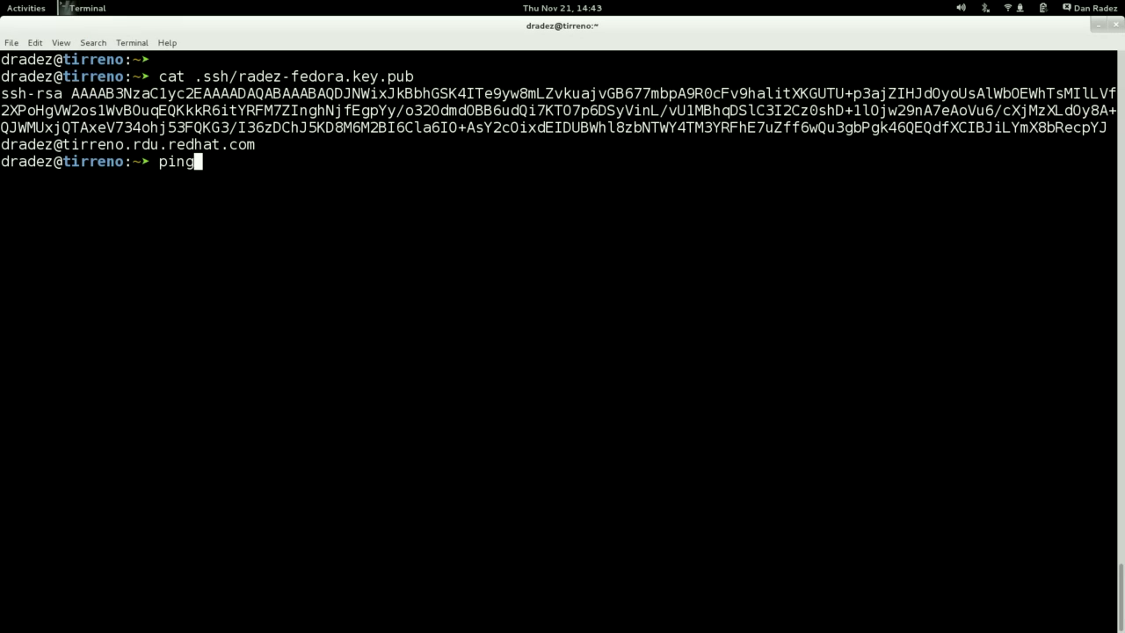
middle_click(428, 257)
key("Return")
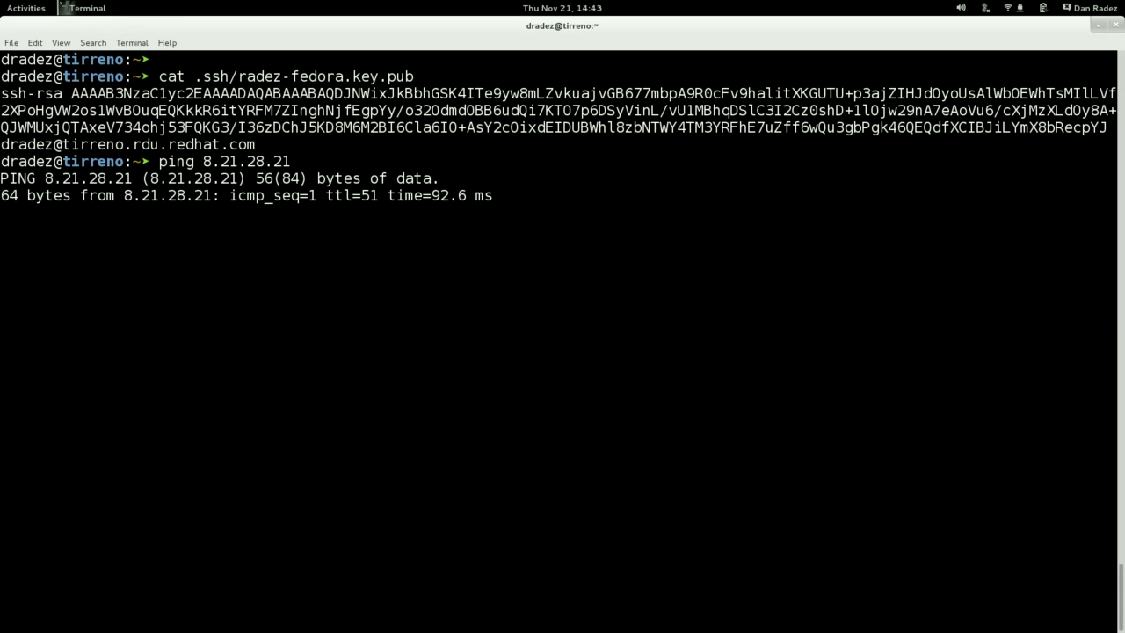
key("ctrl+c")
type("ssh fe")
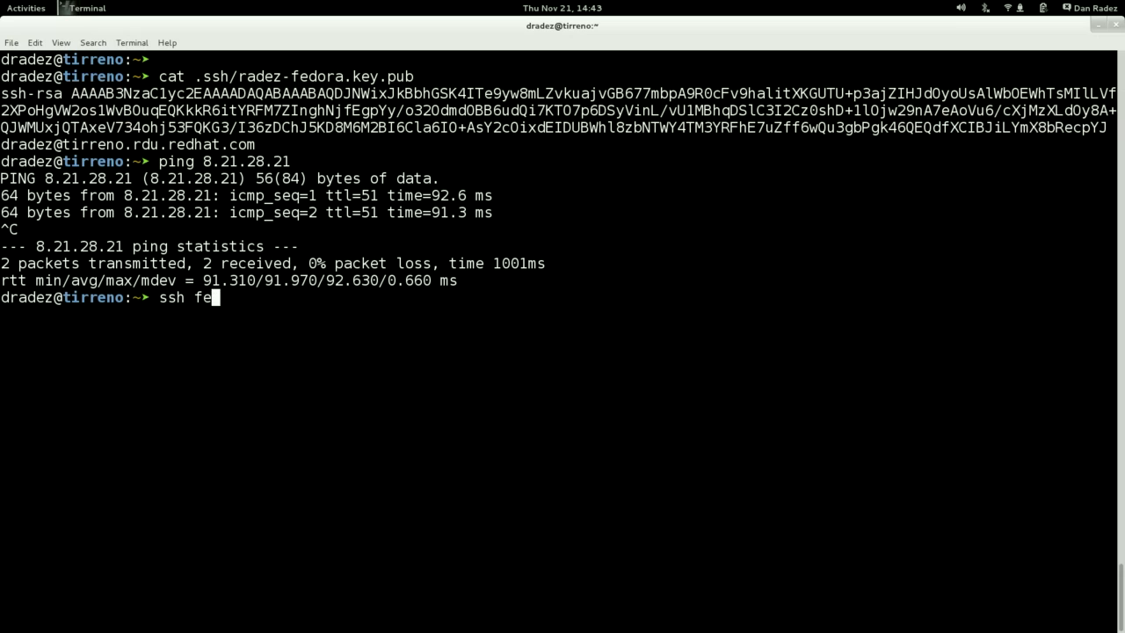
type("dora@")
middle_click(454, 278)
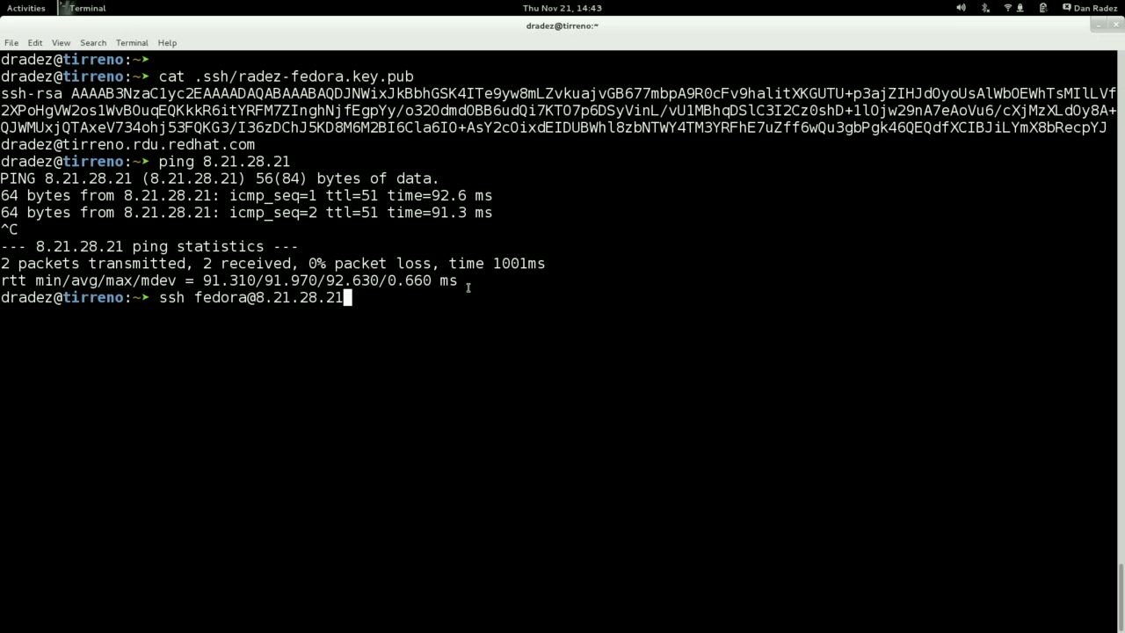
key("Return")
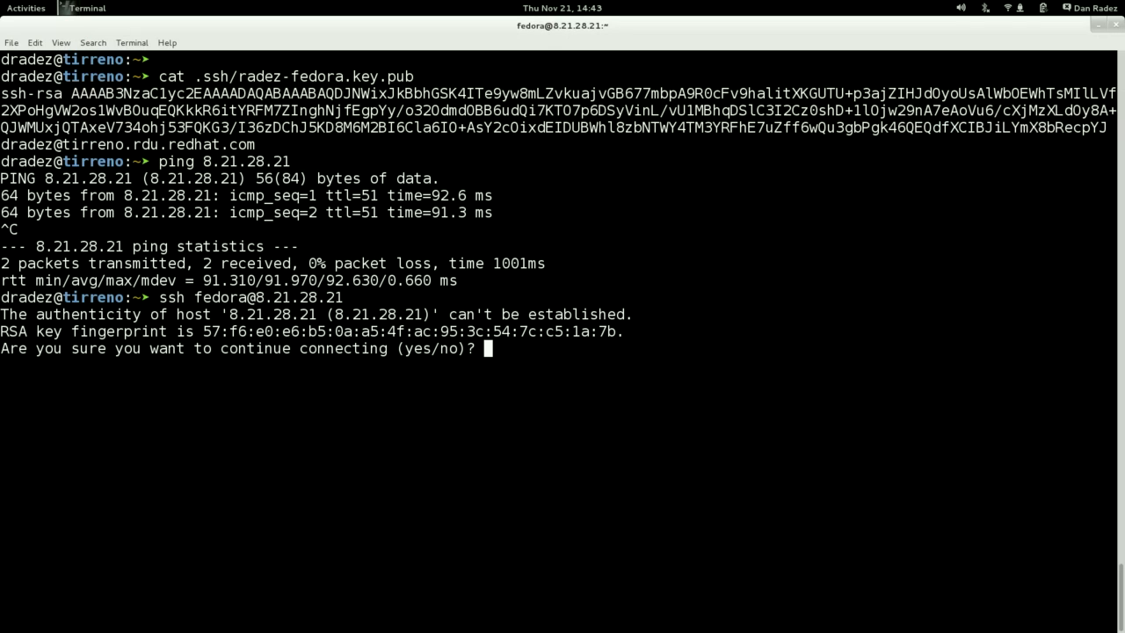
type("yes")
key("Return")
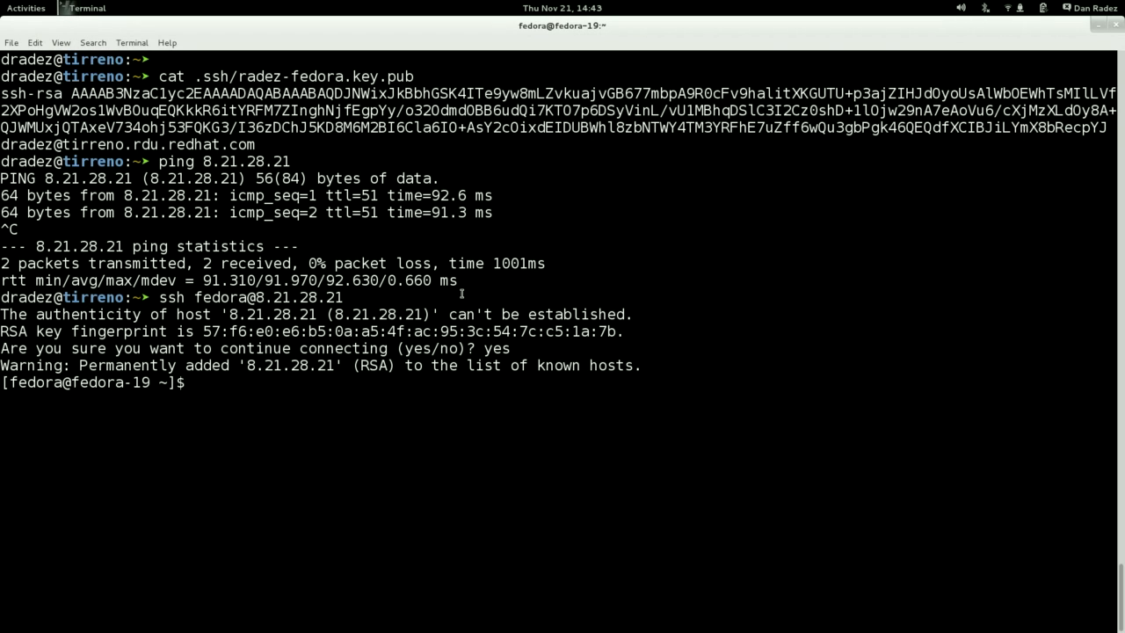
Return to the OpenStack dashboard in Chrome and request a new API password in the user settings.
key("alt+Tab")
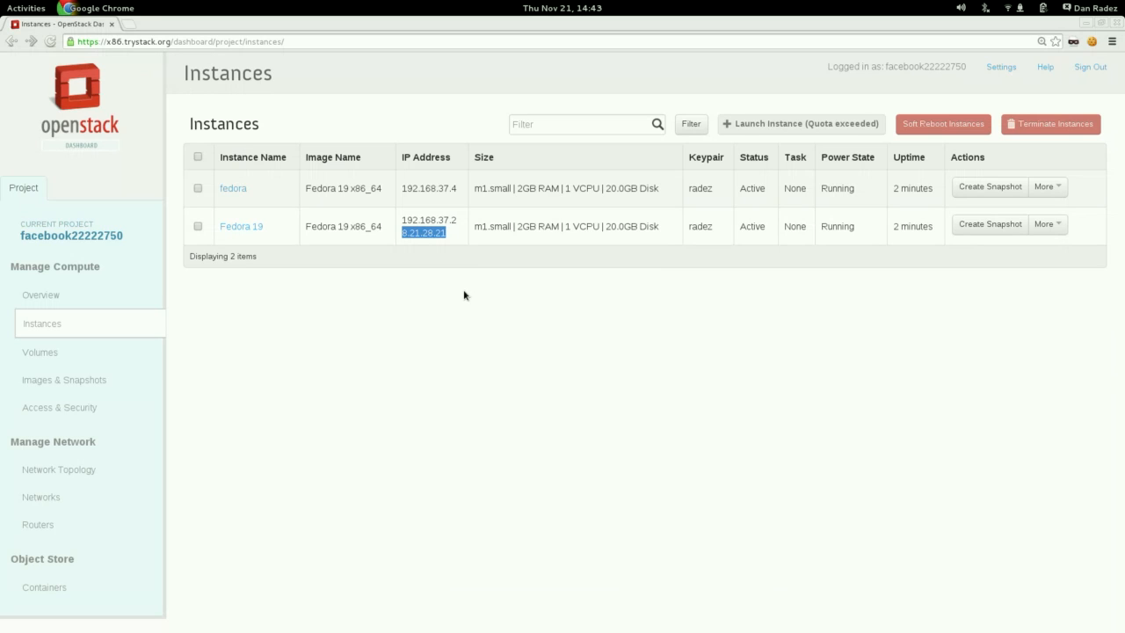
left_click(1007, 70)
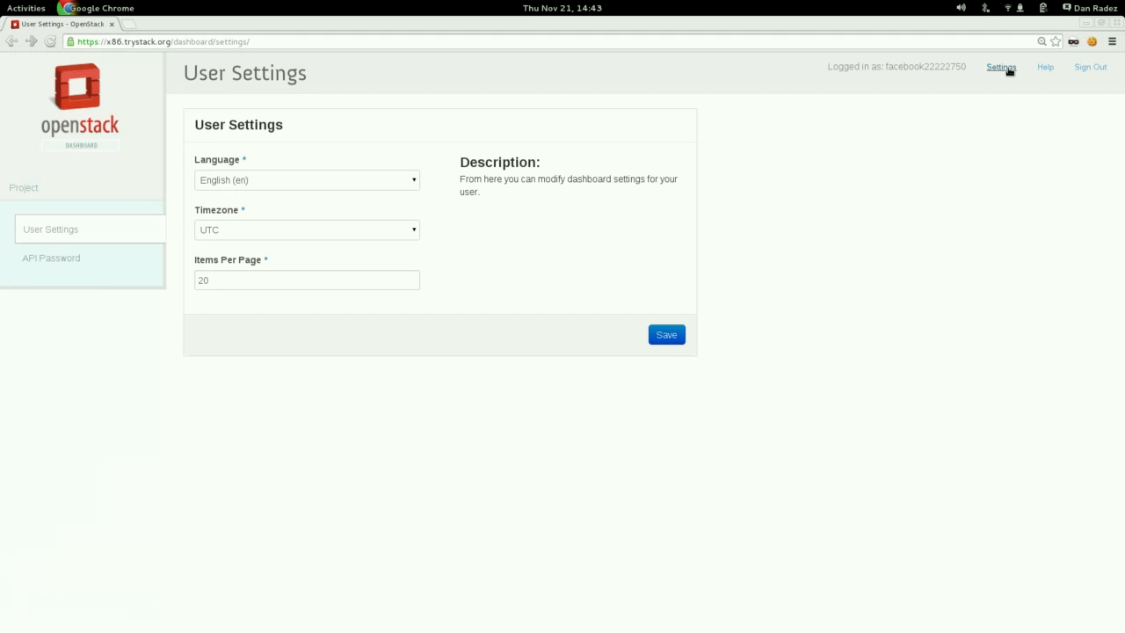
left_click(50, 259)
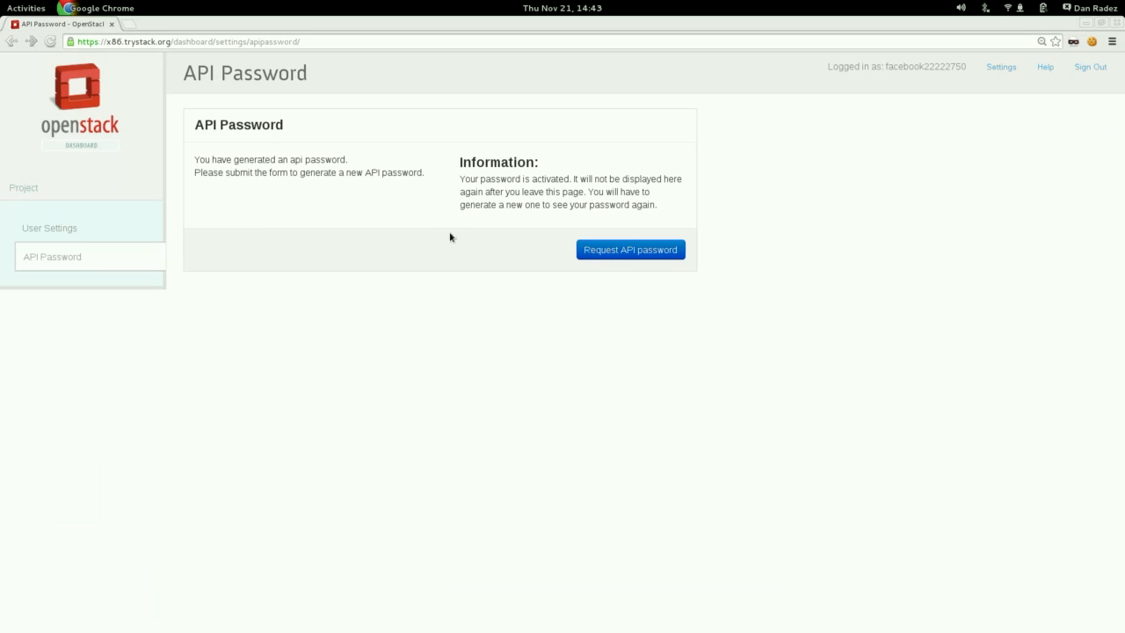
left_click(641, 258)
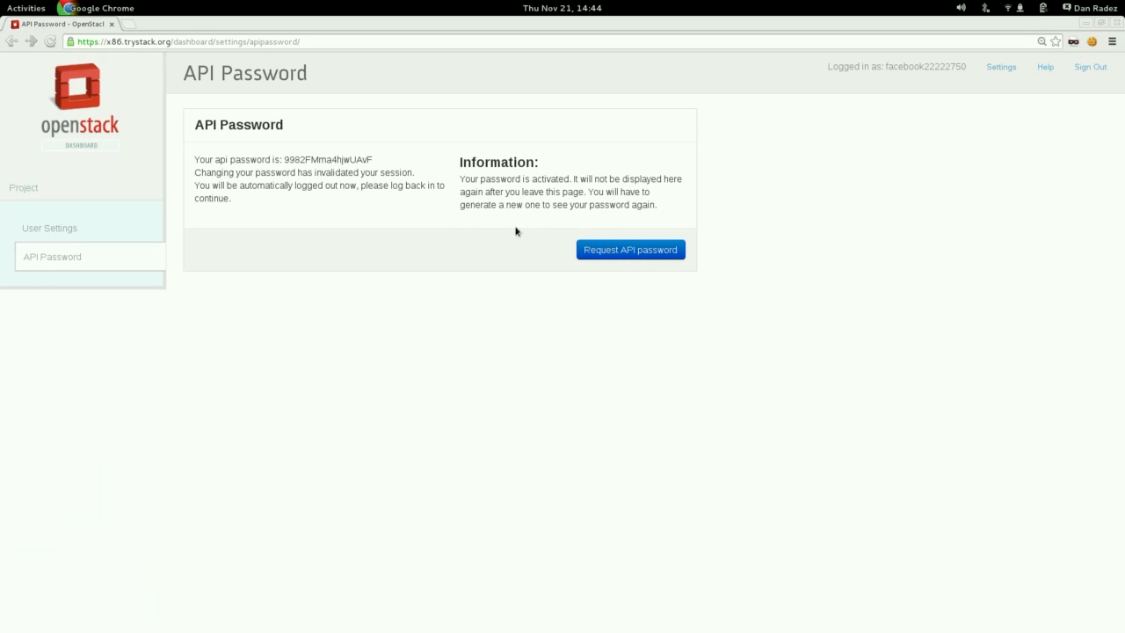
Copy the generated API password, switch to the Terminal and log out of the instance's SSH session.
double_click(331, 166)
key("alt+Tab")
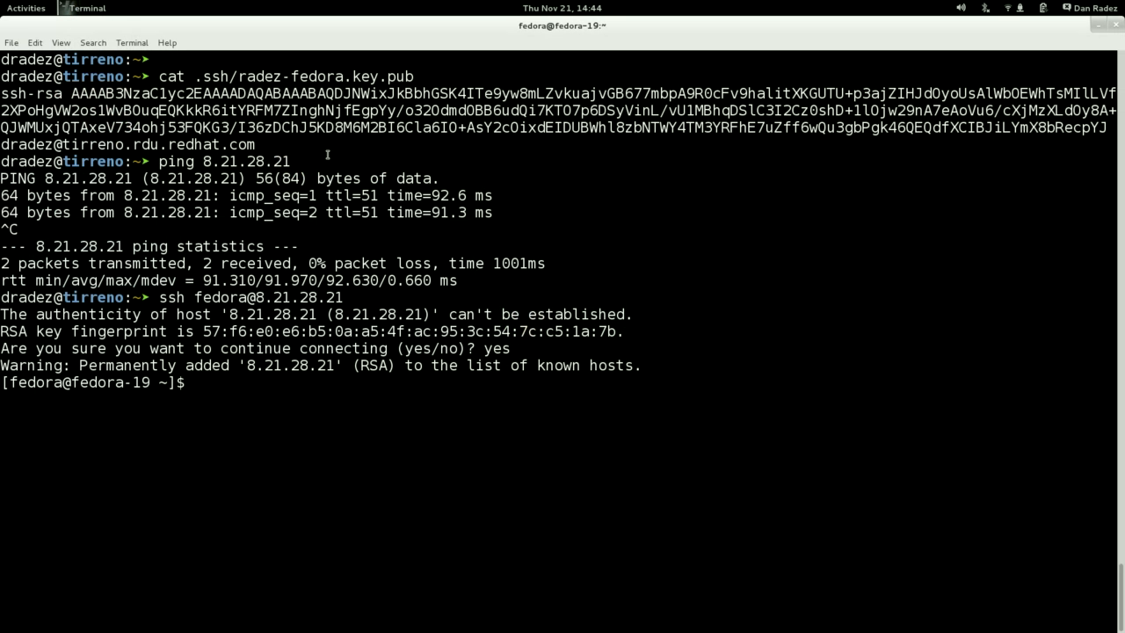
key("ctrl+d")
Open the account's existing keystonerc file in Vim from the local shell.
type("vim")
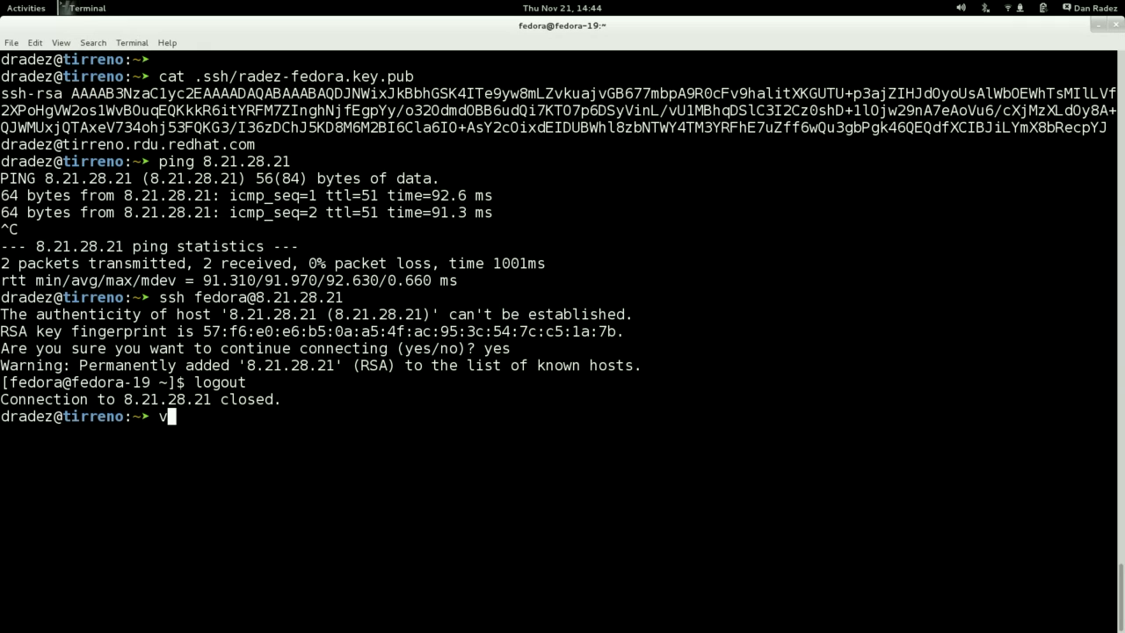
type("fa")
key("BackSpace")
key("BackSpace")
type("keystonerc_")
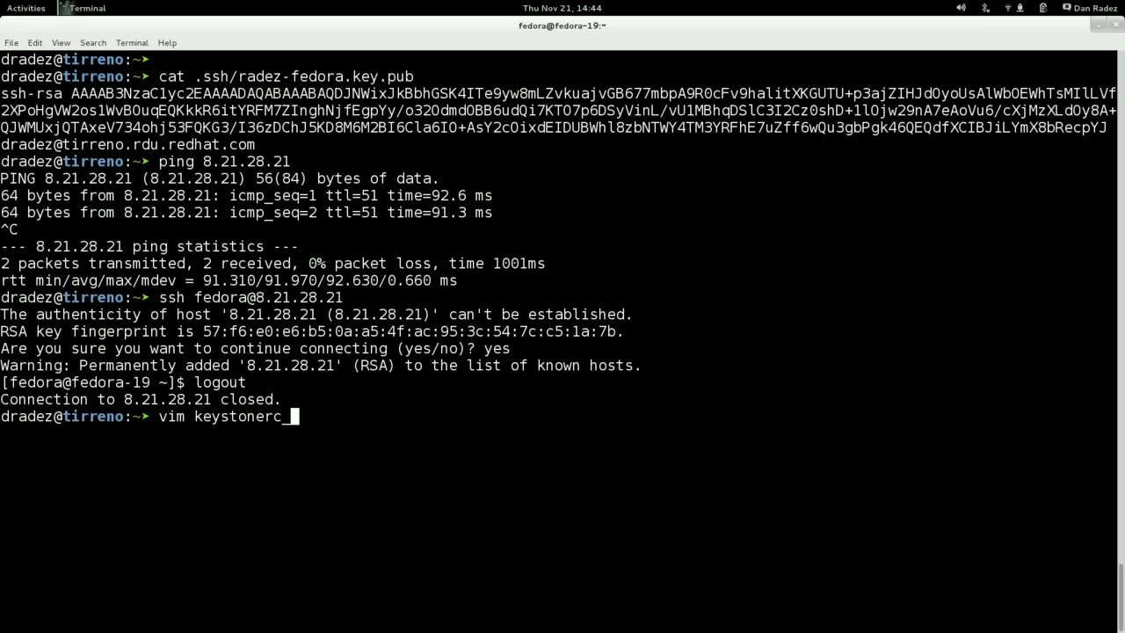
key("Tab")
key("Return")
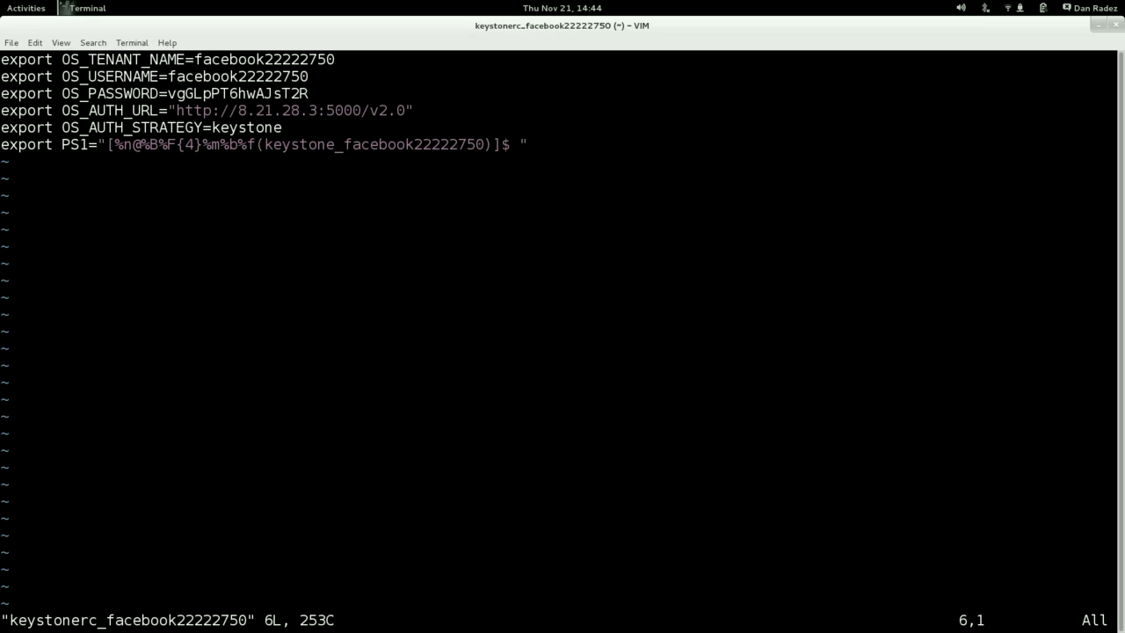
Replace the OS_PASSWORD value in the keystonerc file with the copied API password.
key("Up")
key("Up")
key("Up")
key("Right")
key("Right")
key("w")
key("Right")
key("Right")
key("Right")
key("Right")
key("Right")
key("Right")
key("Right")
key("Right")
key("Right")
key("Right")
key("Right")
key("Right")
key("shift+c")
key("ctrl+shift+v")
key("Escape")
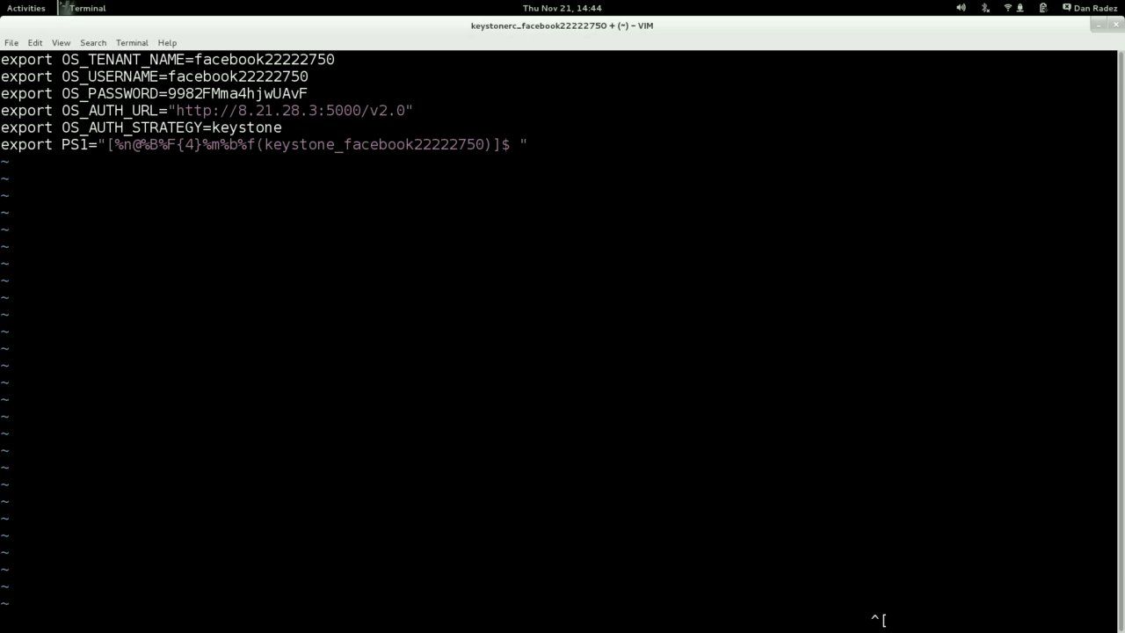
Examine the OS_TENANT_NAME, OS_USERNAME, OS_PASSWORD and OS_AUTH_URL lines of the keystonerc file.
double_click(271, 60)
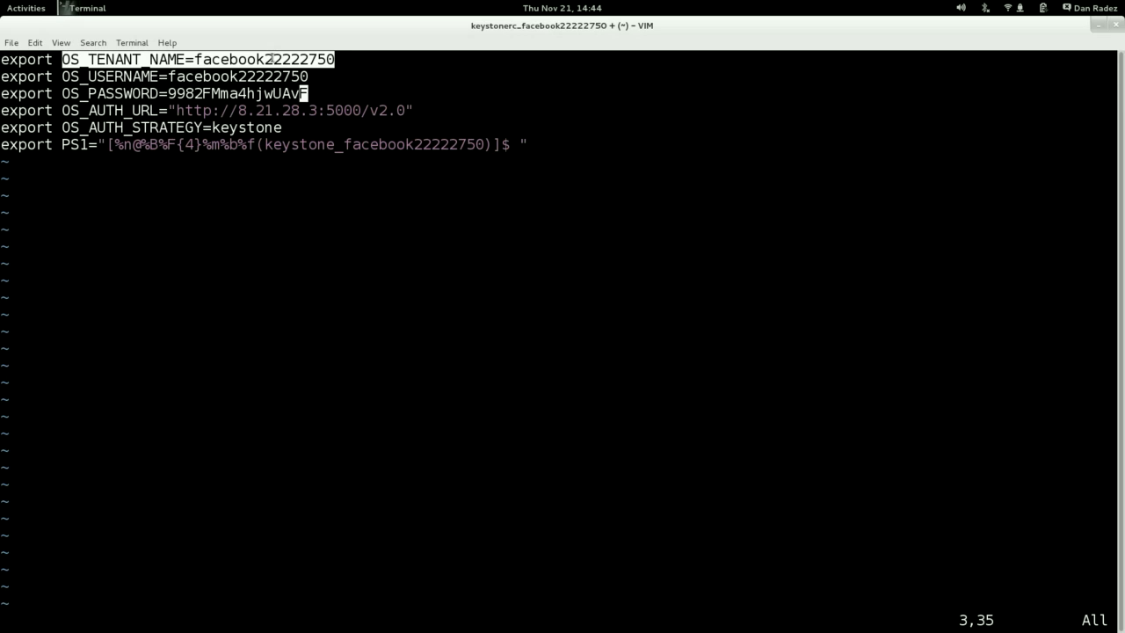
double_click(253, 77)
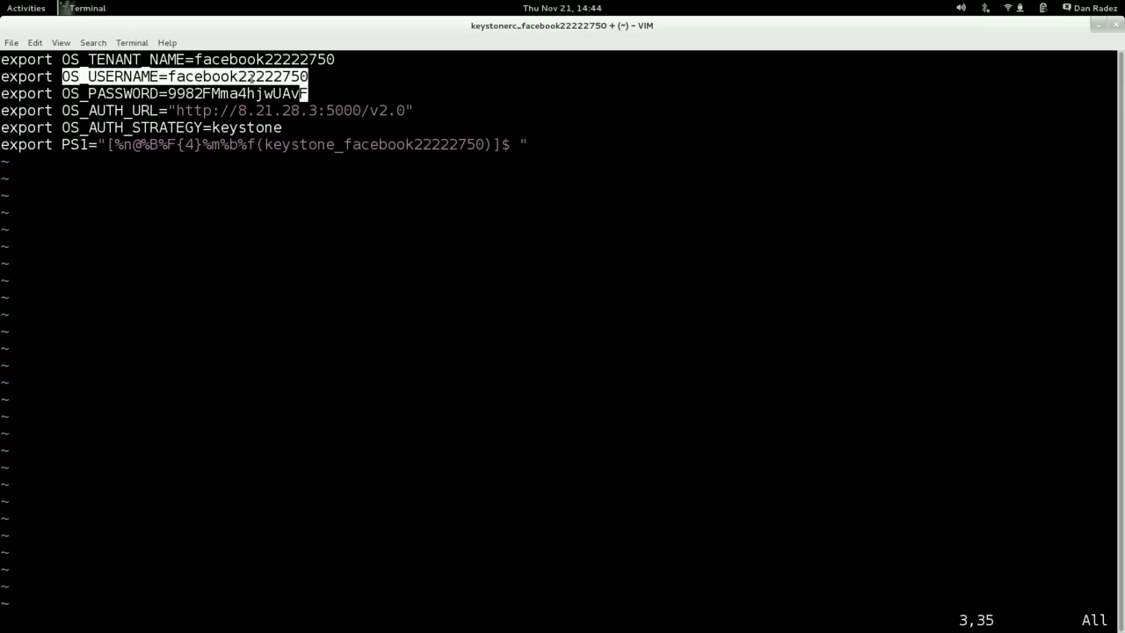
double_click(240, 94)
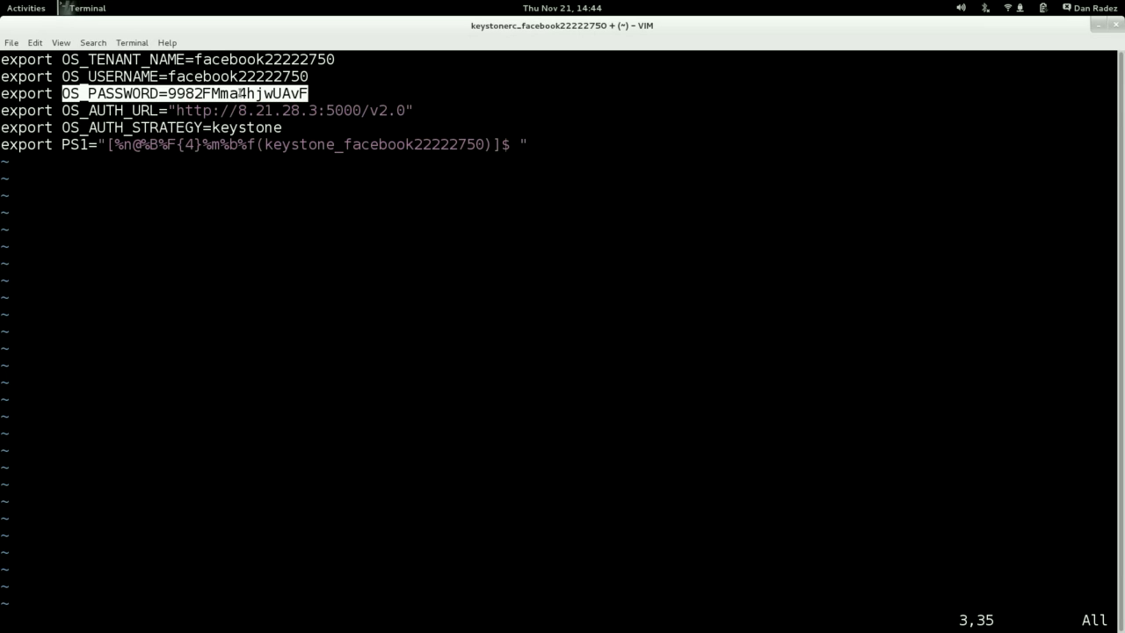
triple_click(131, 110)
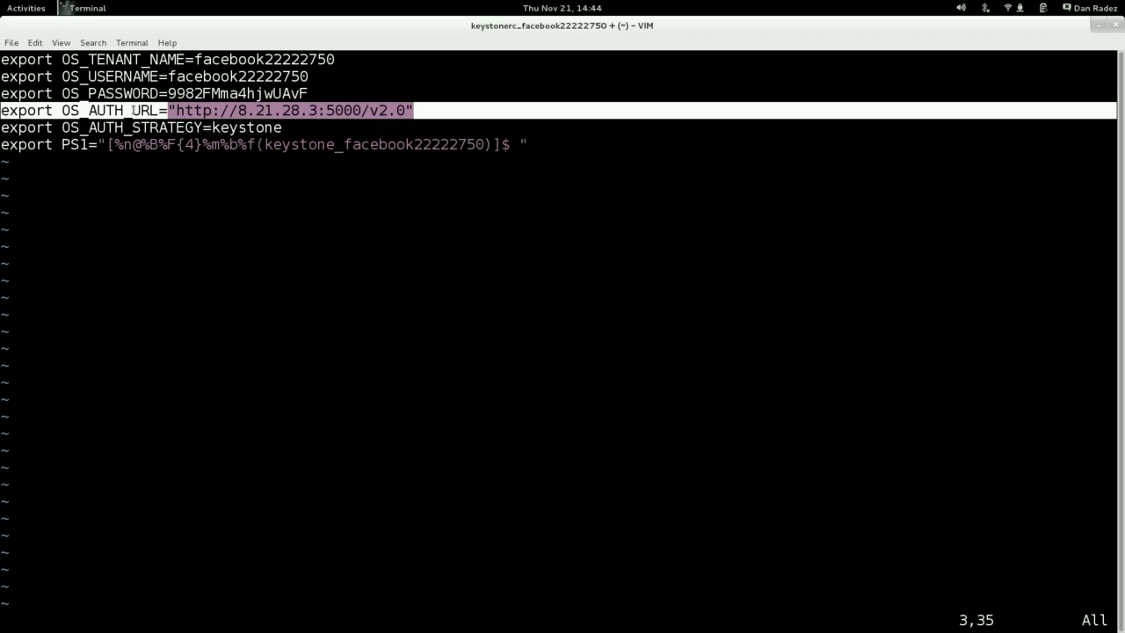
Switch to the OpenStack dashboard in Chrome and look up the Identity service endpoint in the project's API Access details.
key("alt+Tab")
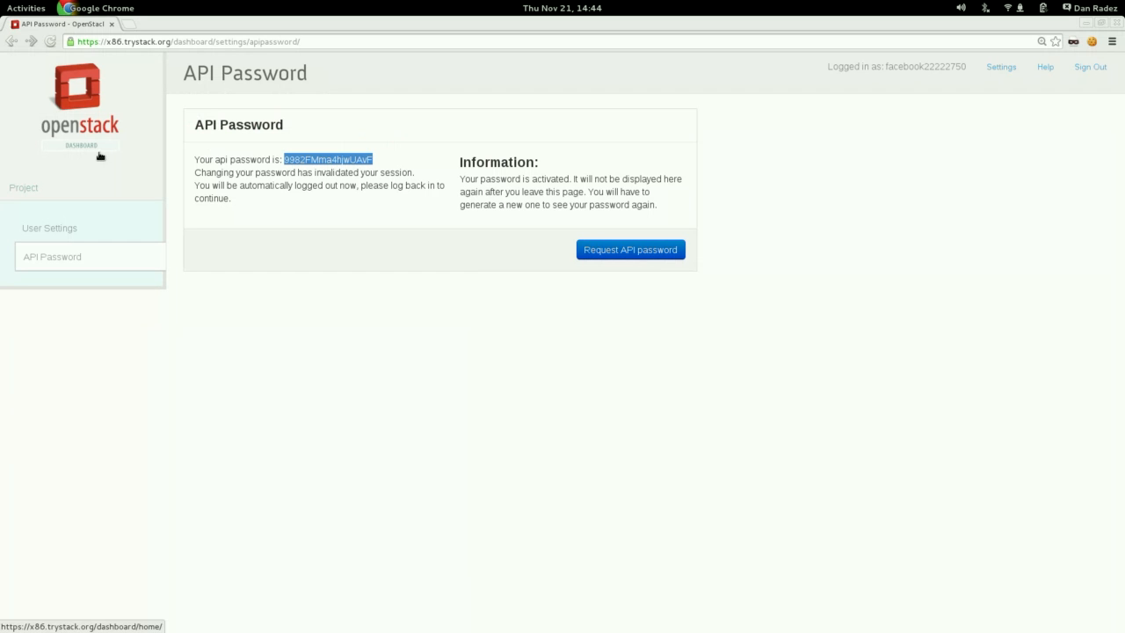
left_click(24, 184)
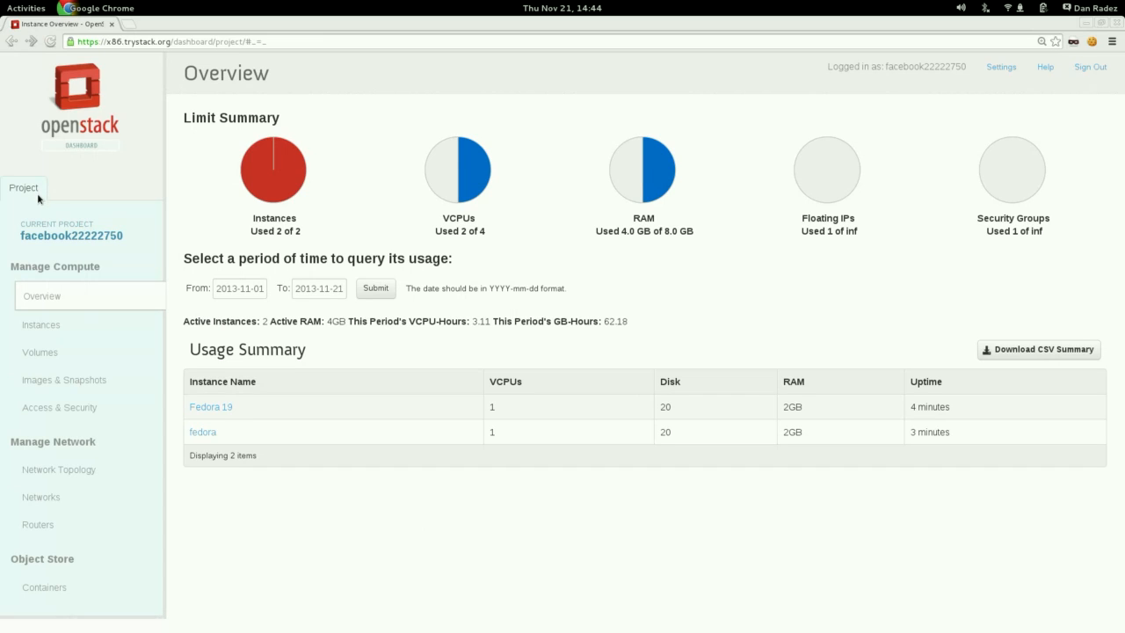
left_click(81, 409)
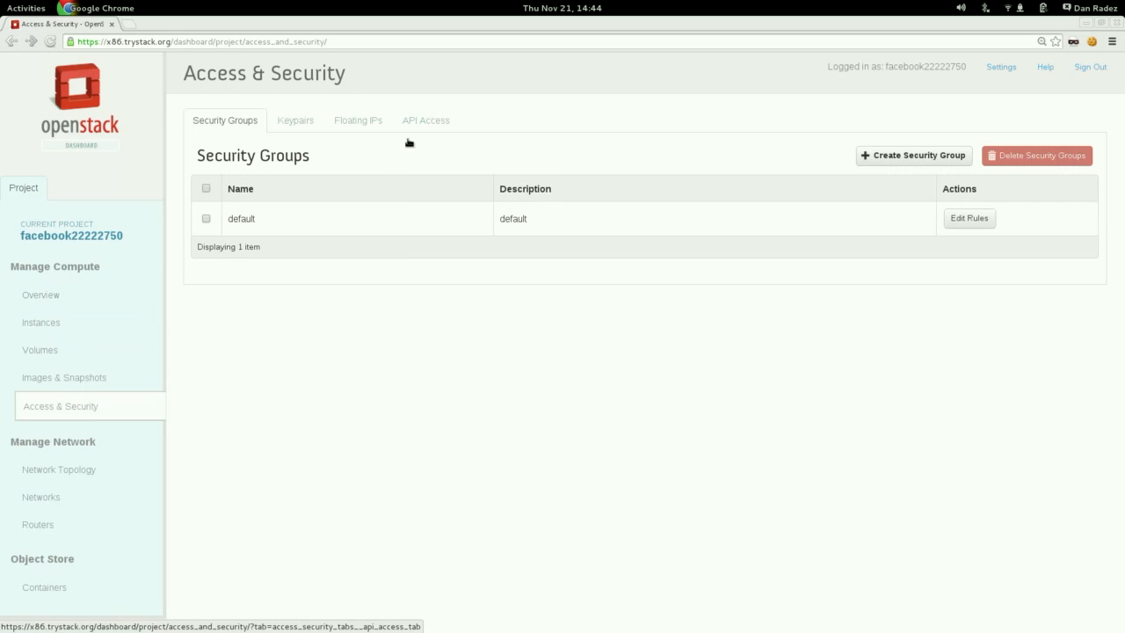
left_click(428, 121)
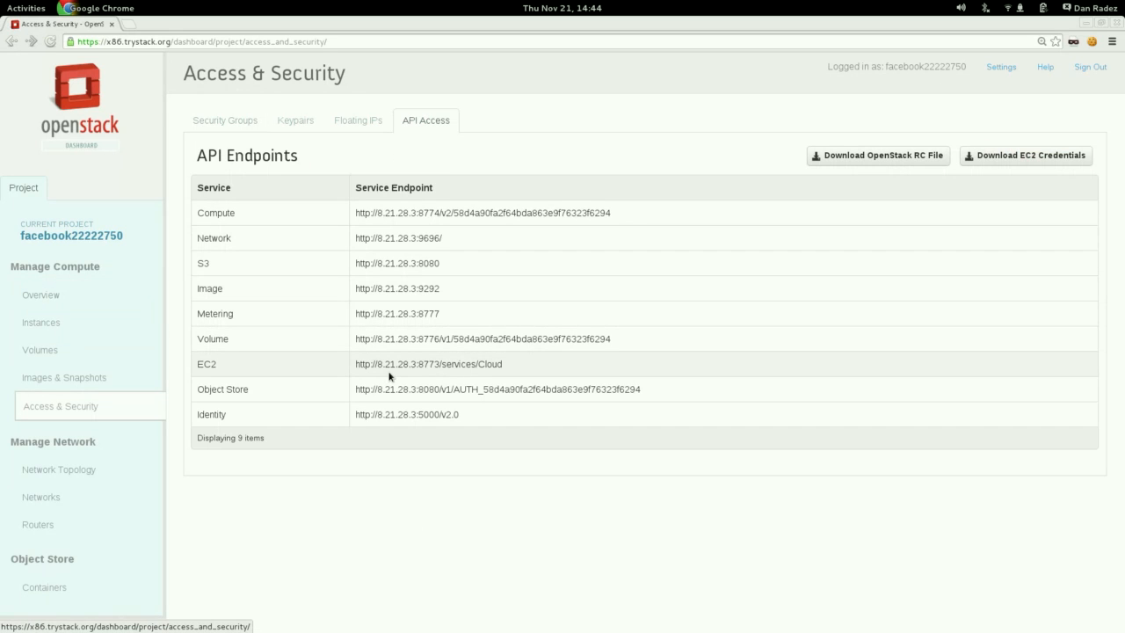
left_click_drag(476, 417, 352, 415)
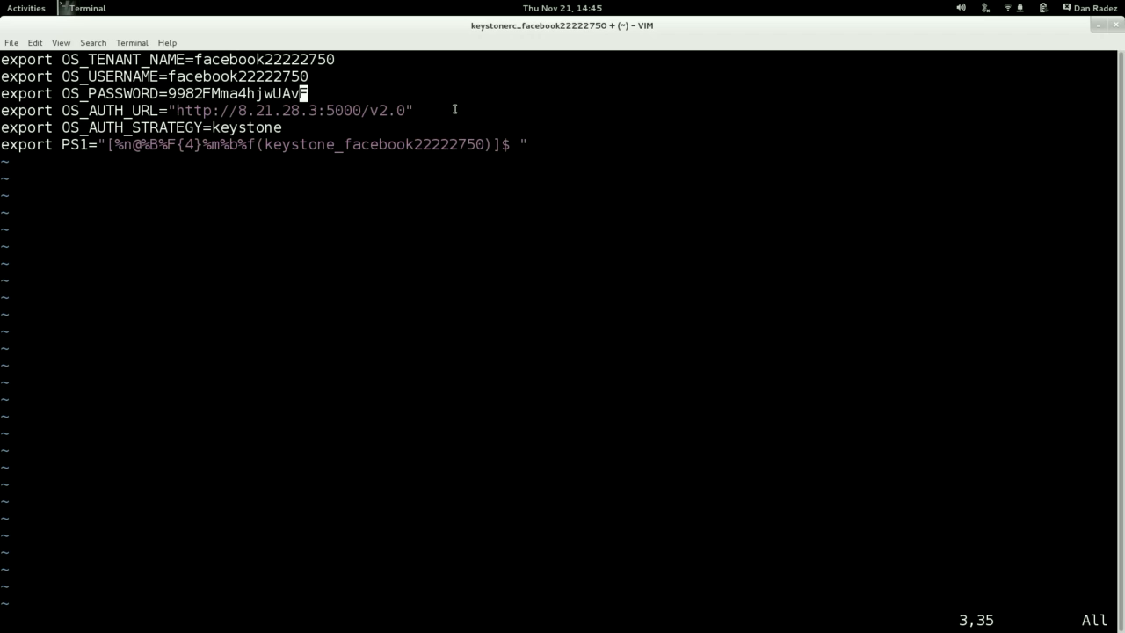
Check the OS_AUTH_STRATEGY and PS1 lines in the Terminal, and save the keystonerc file and quit Vim.
double_click(272, 128)
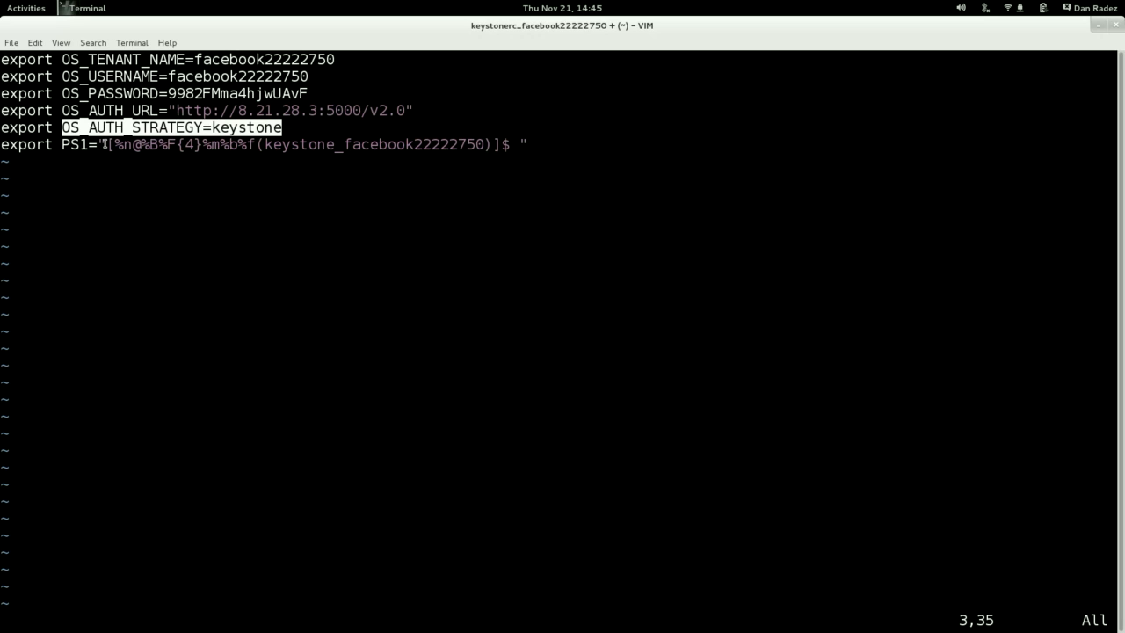
double_click(81, 146)
type(":wq")
key("Return")
Source the edited keystonerc file to load the OpenStack credentials into the shell.
type("source keyston")
key("BackSpace")
type("nerc_f")
key("Tab")
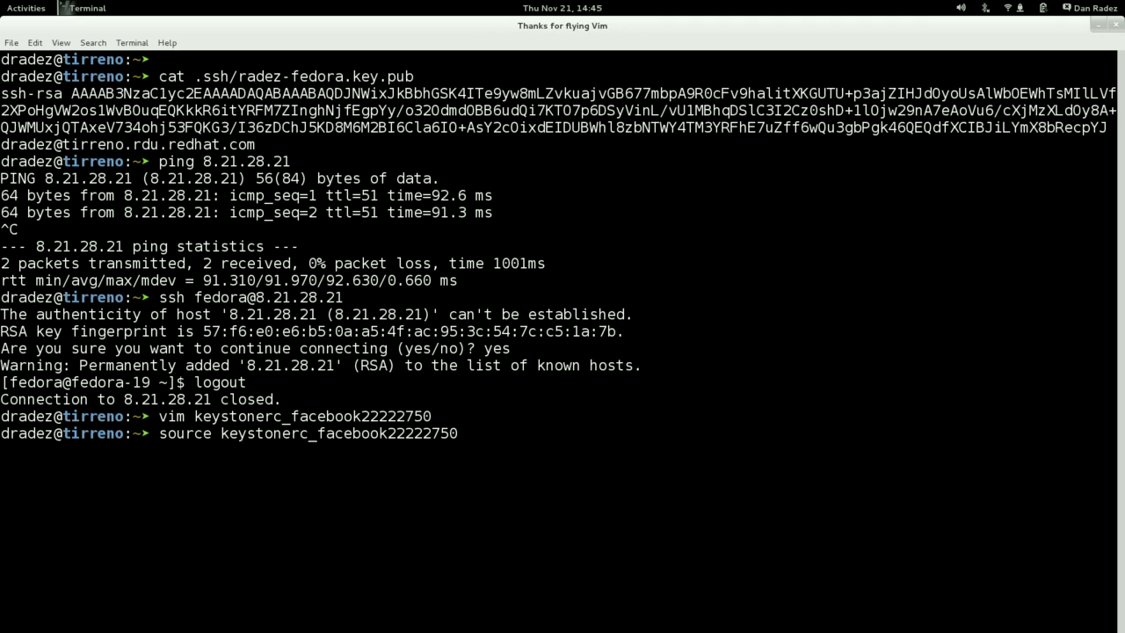
key("Return")
type("n")
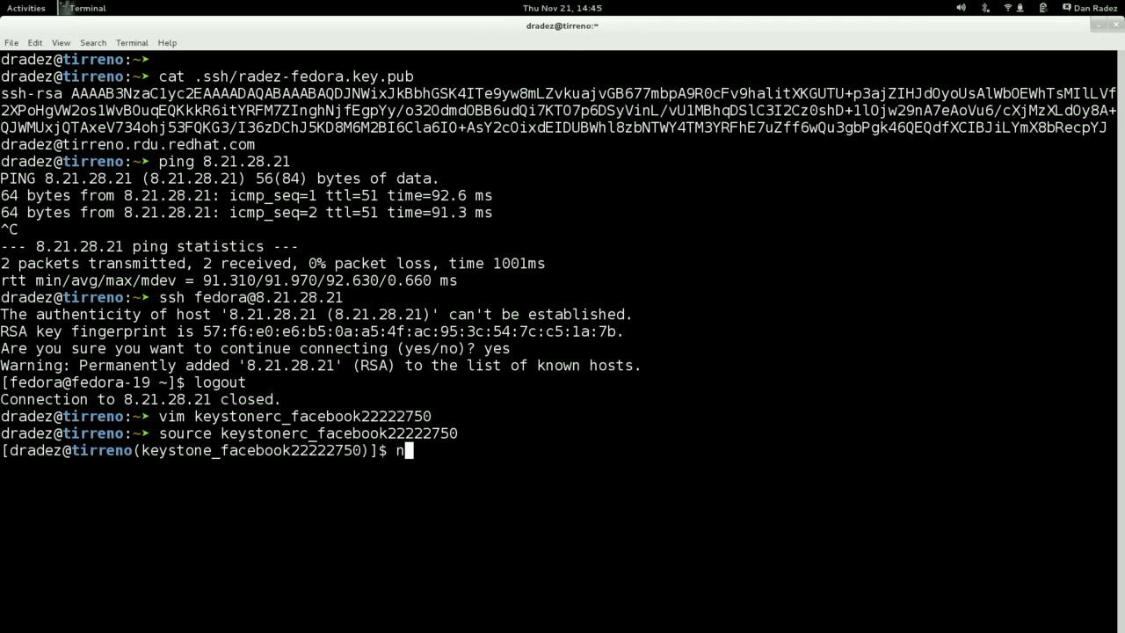
type("ova lie")
key("Return")
List the project's instances from the command line with nova list.
type("nov")
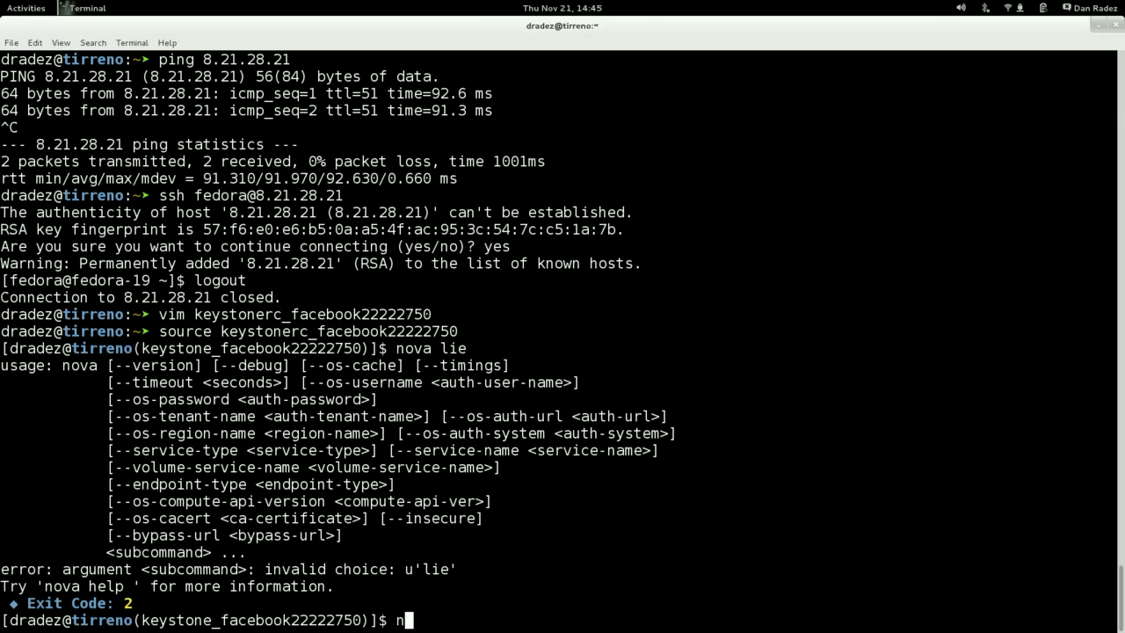
type("a list")
key("Return")
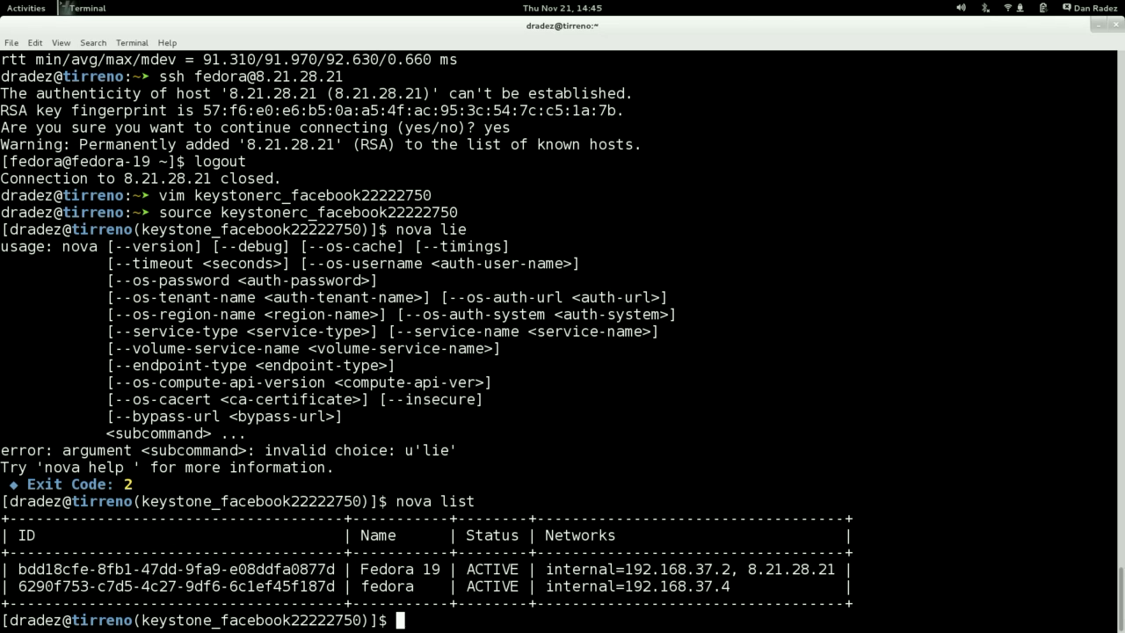
Return to the OpenStack dashboard in Chrome and open the project's Overview page.
key("alt+Tab")
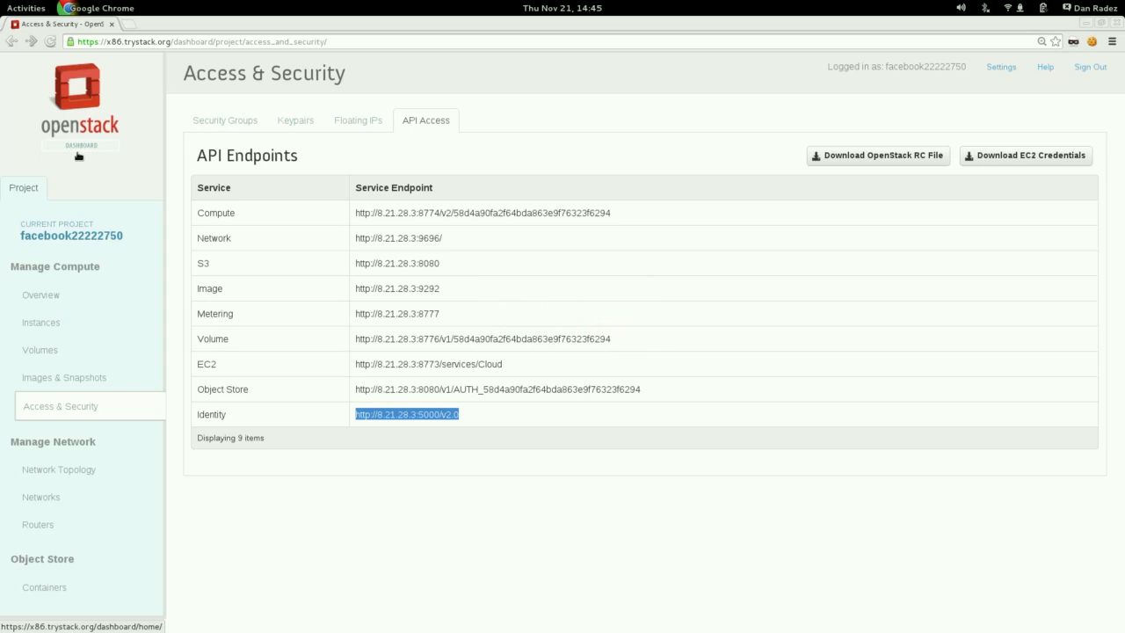
left_click(53, 302)
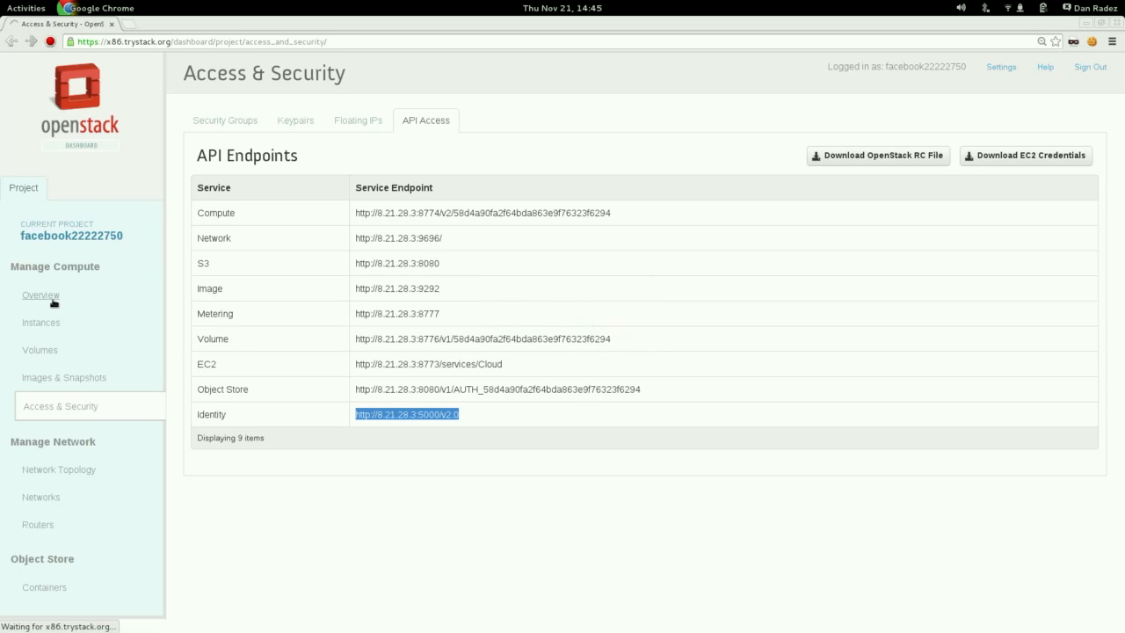